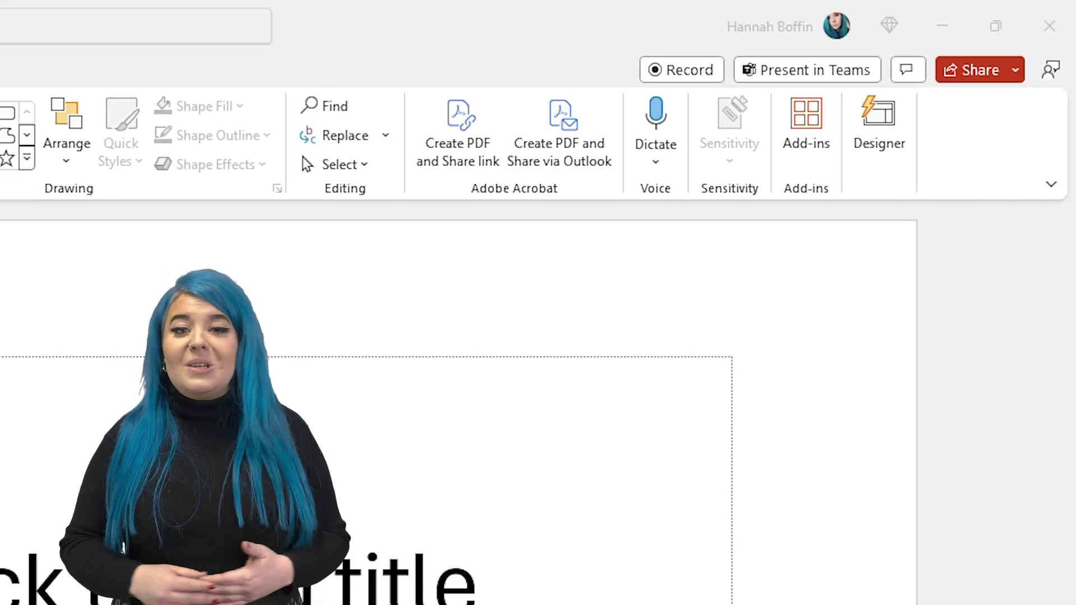
Bring up Designer ideas and title the first slide 'The rainforest'.
left_click(879, 137)
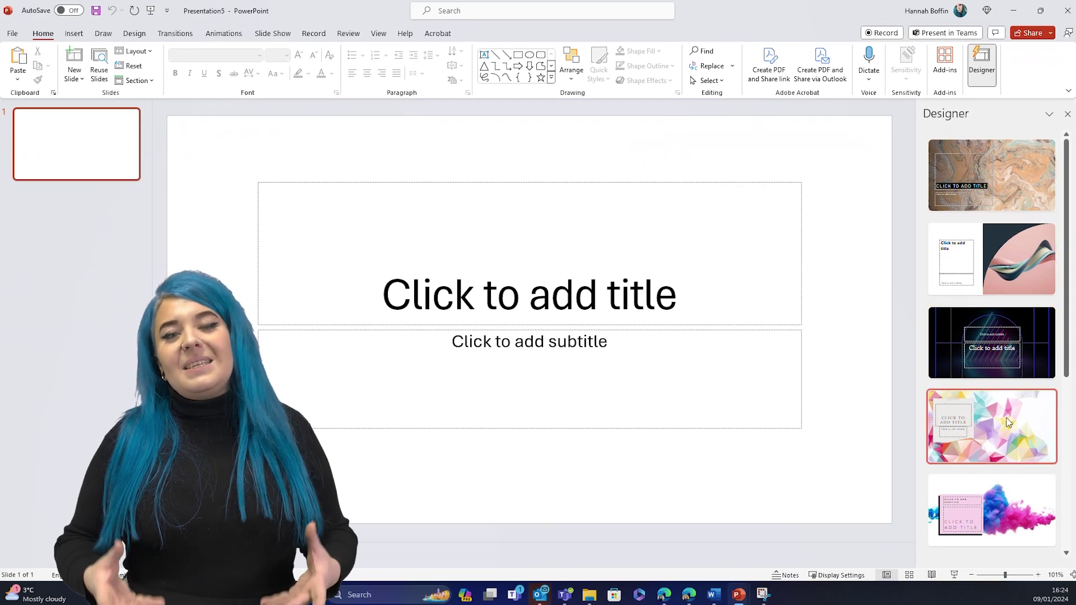
scroll(1013, 479, "down", 2)
scroll(1003, 468, "down", 4)
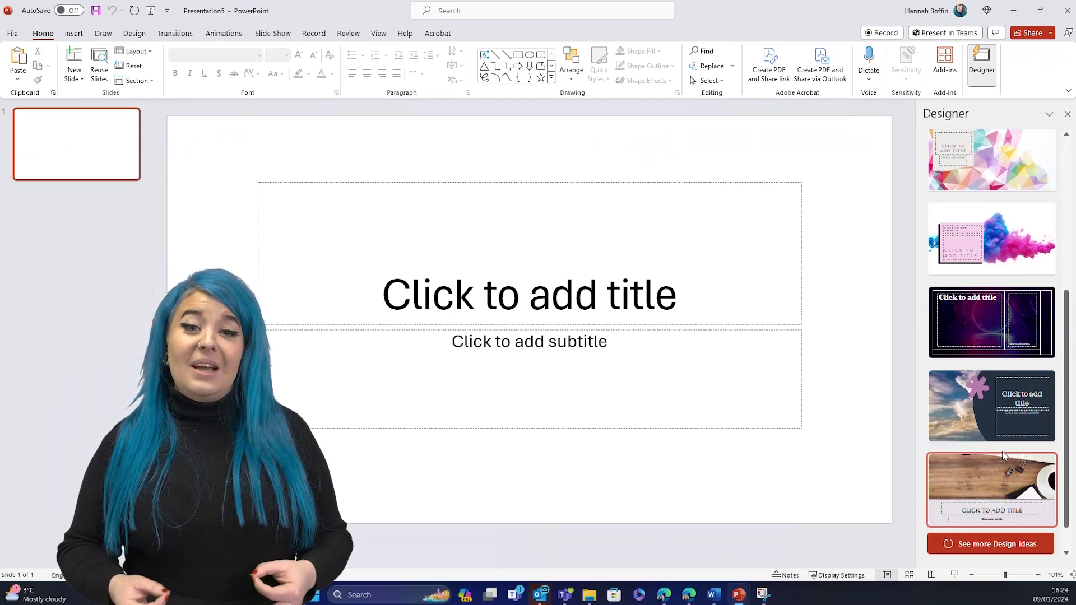
left_click(1004, 509)
scroll(989, 404, "down", 5)
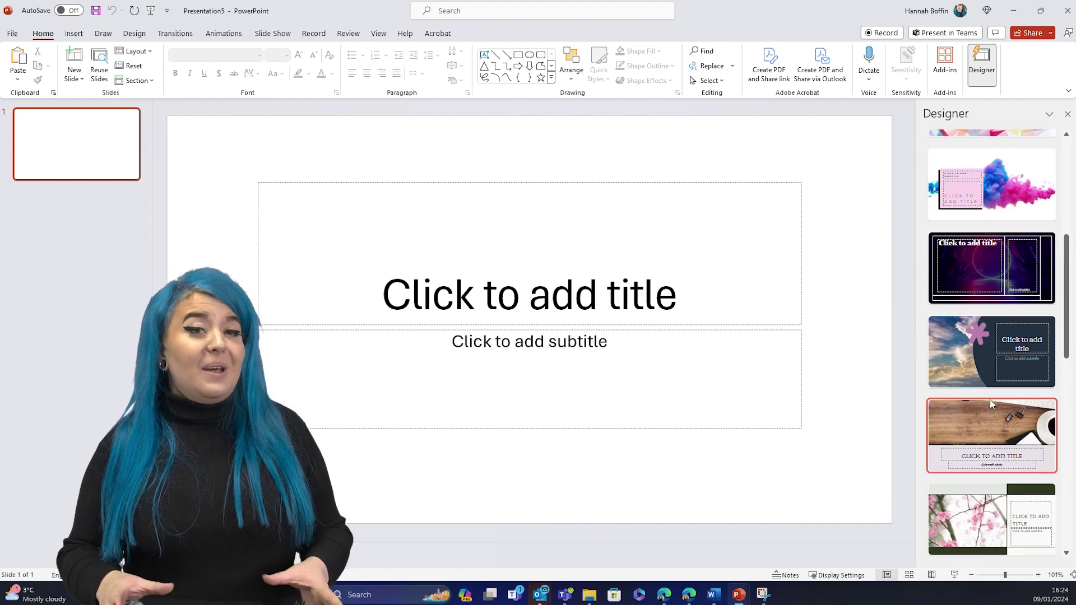
scroll(988, 412, "down", 6)
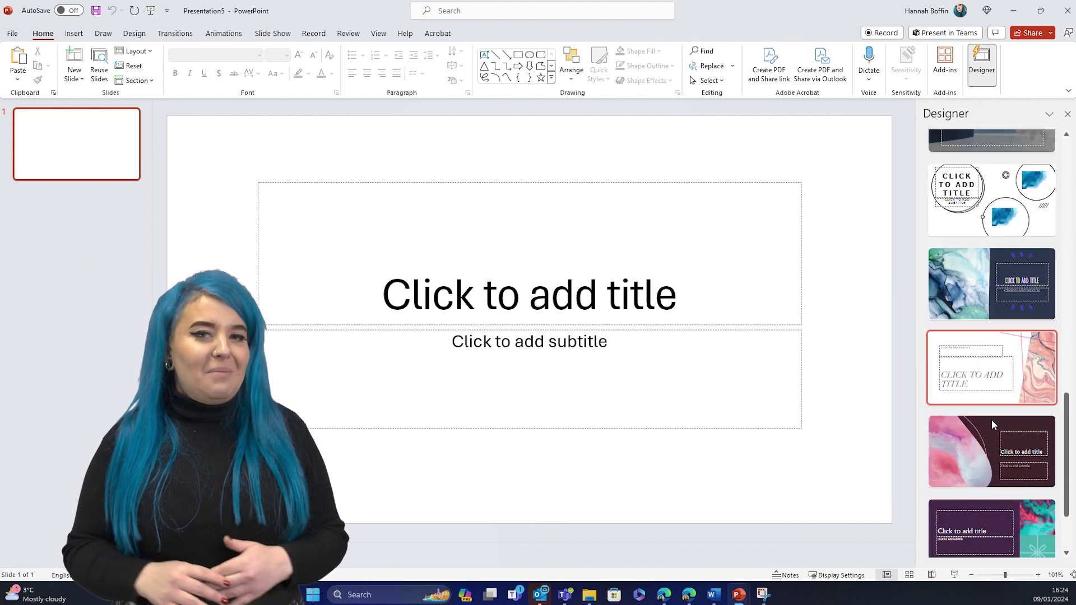
left_click(553, 293)
type("The rainforest")
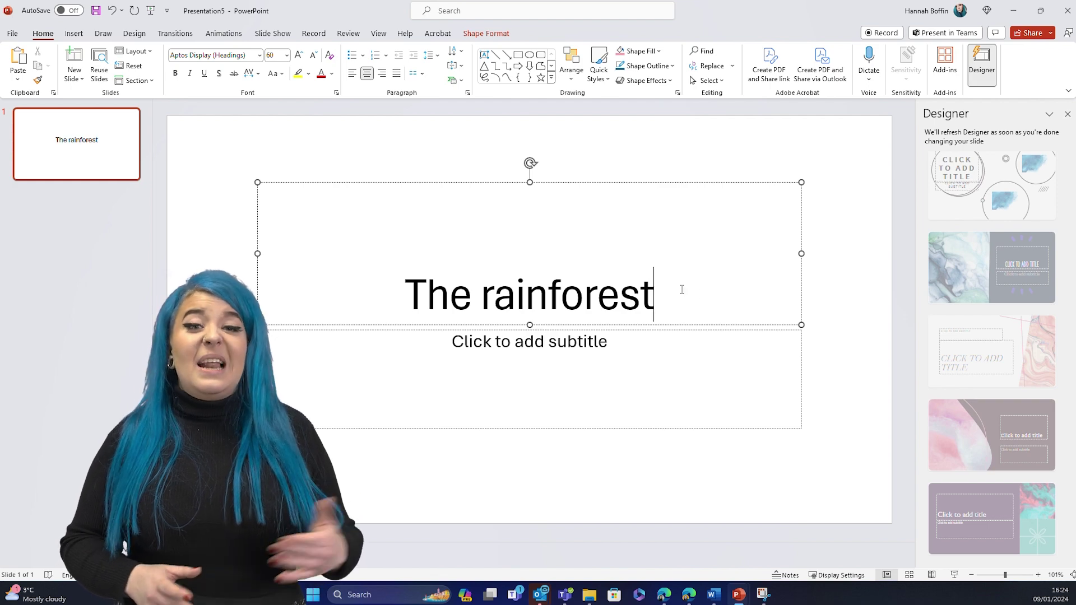
Apply the white Designer layout with the misty forest photo on the right.
left_click(986, 269)
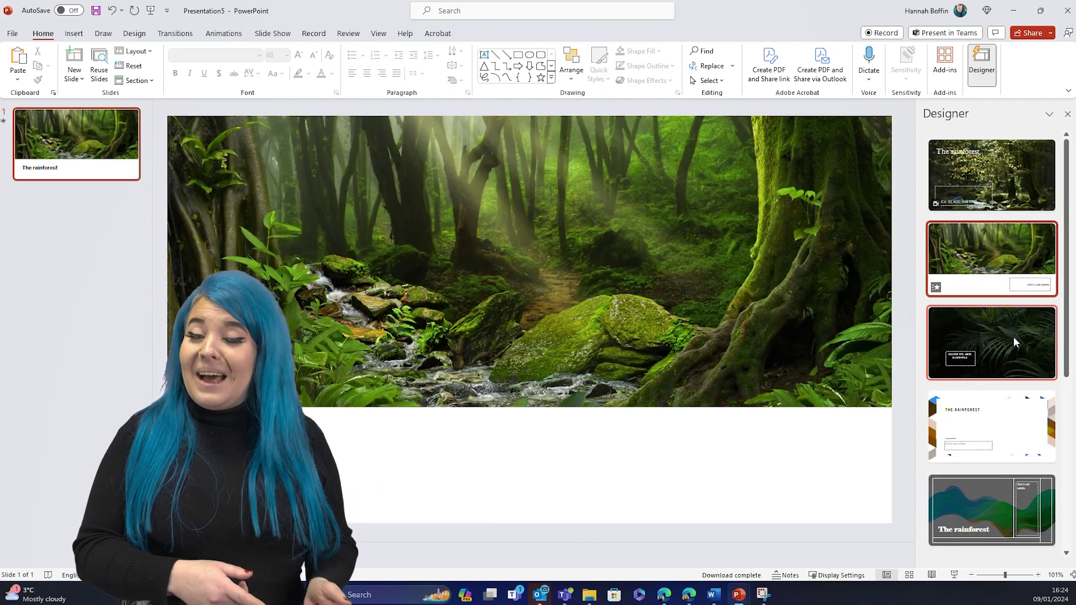
left_click(1011, 339)
scroll(1010, 337, "down", 10)
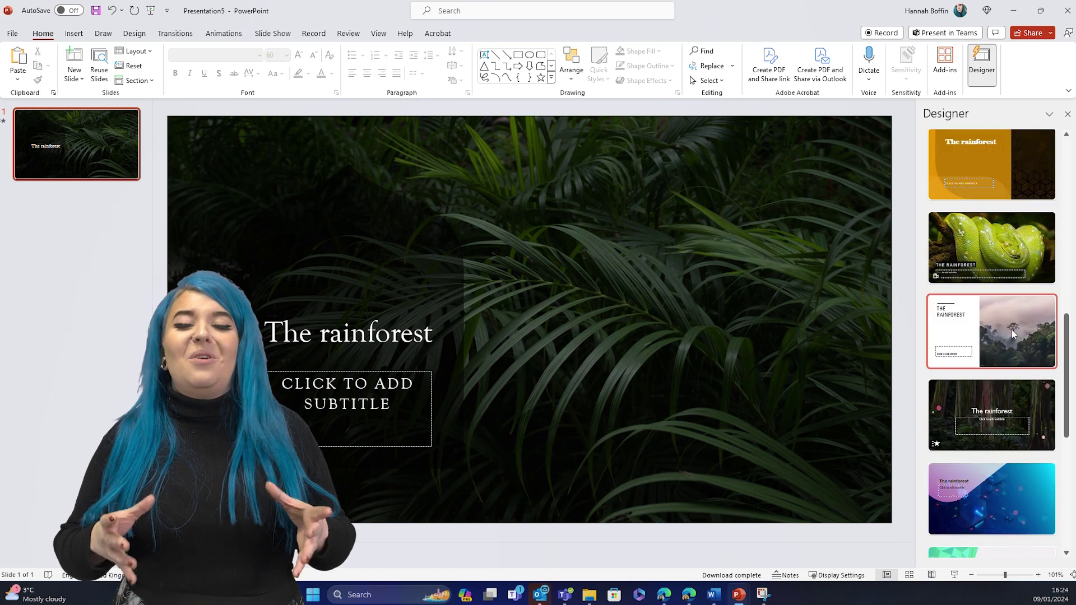
left_click(1010, 328)
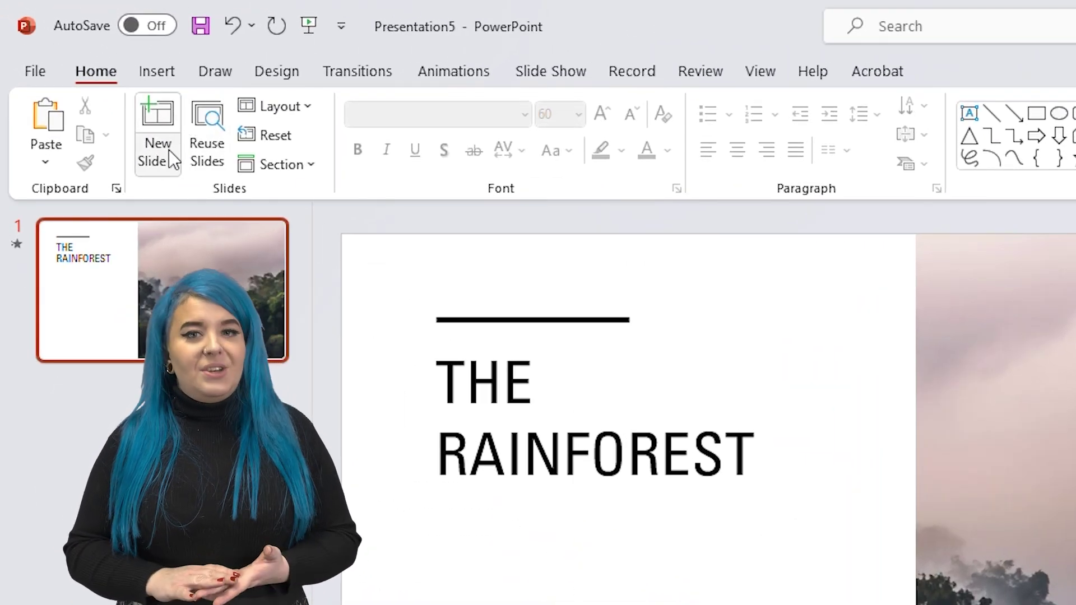
Add a Title Only slide and title it ANIMALS.
left_click(169, 150)
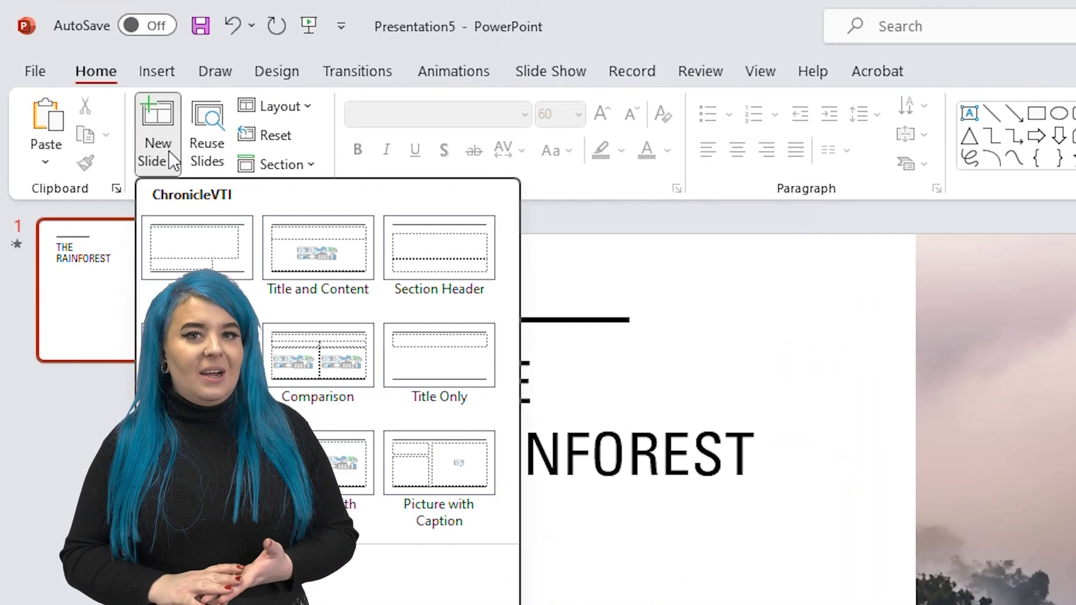
left_click(433, 385)
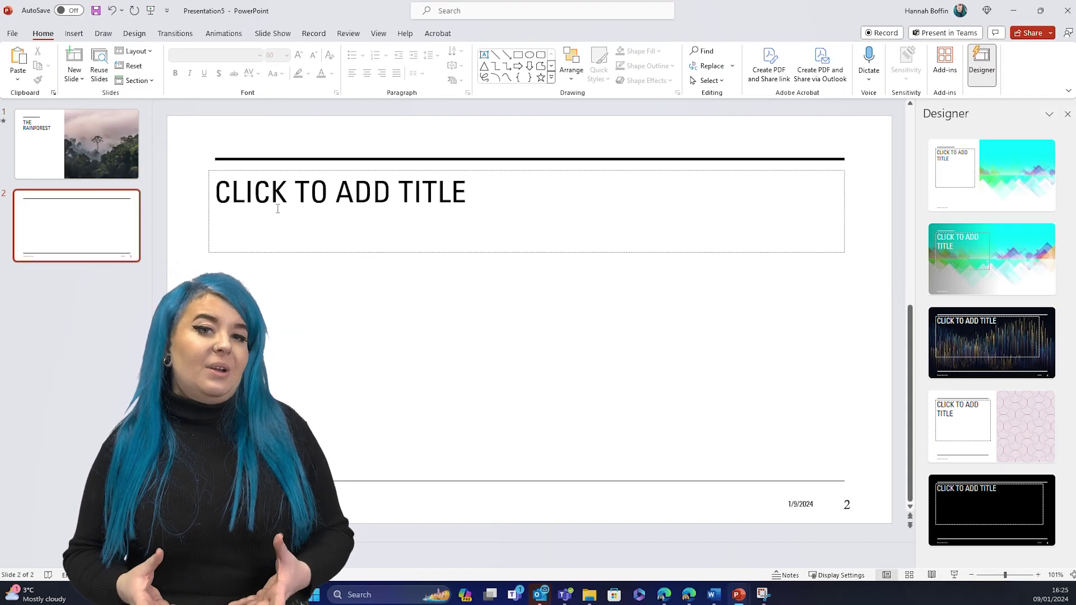
left_click(277, 209)
type("ANIMALS")
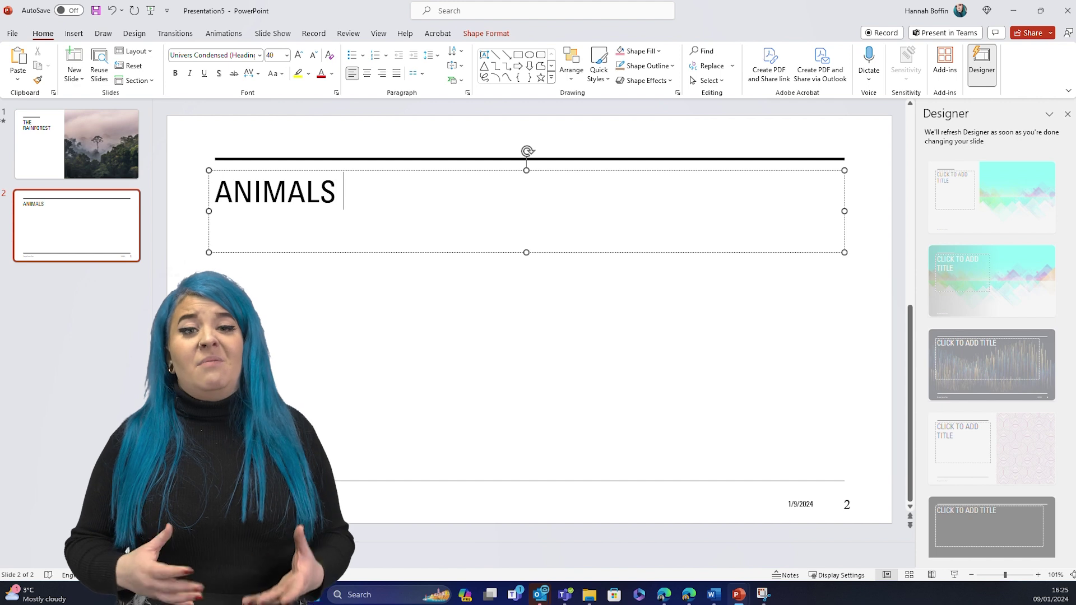
left_click(277, 352)
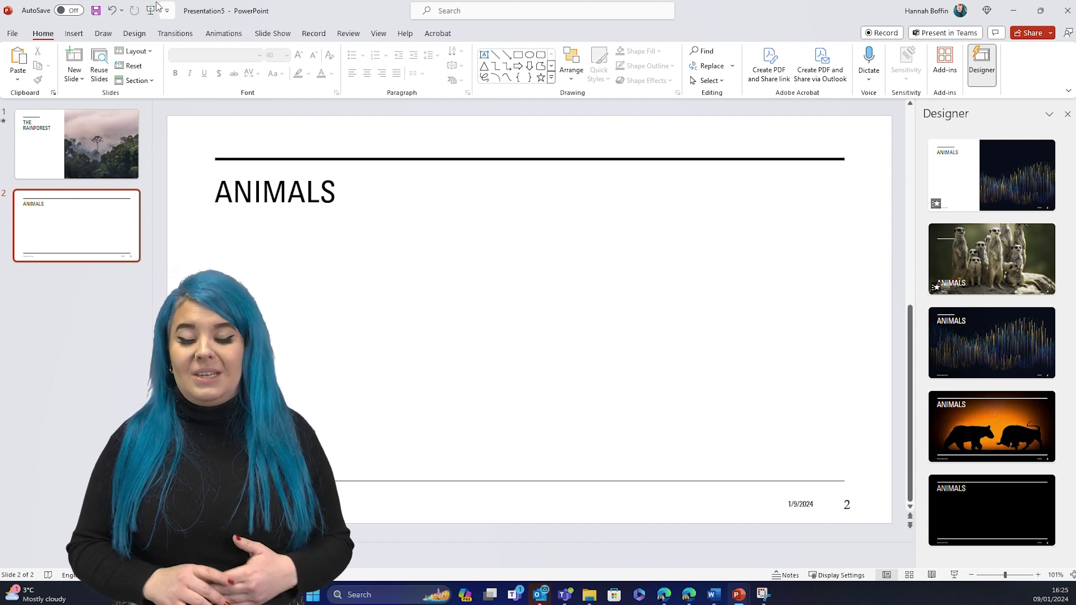
Search the stock image library for 'snake'.
left_click(74, 33)
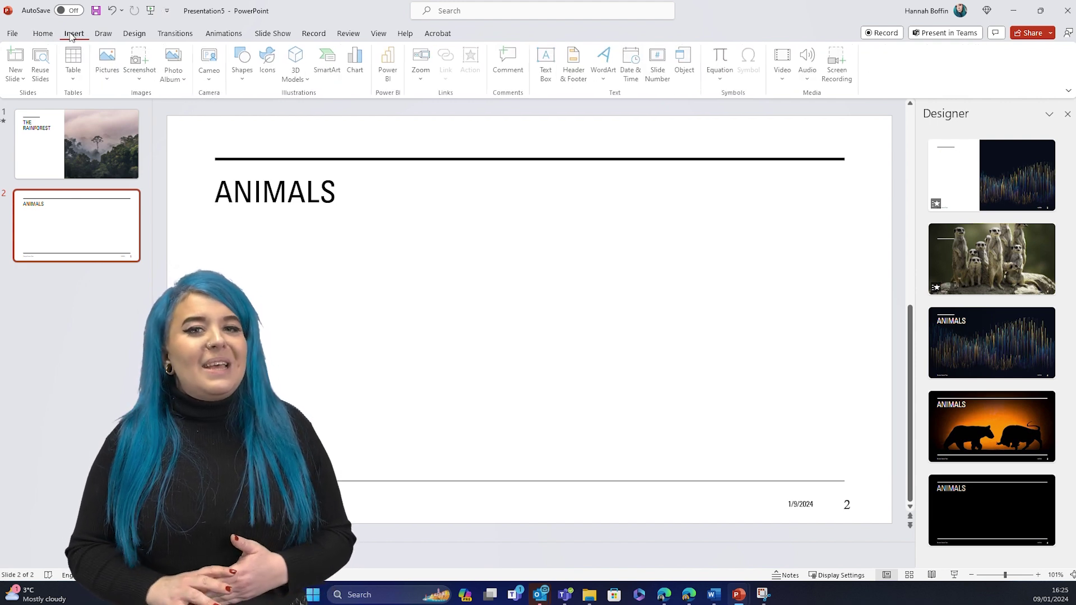
left_click(109, 66)
left_click(139, 129)
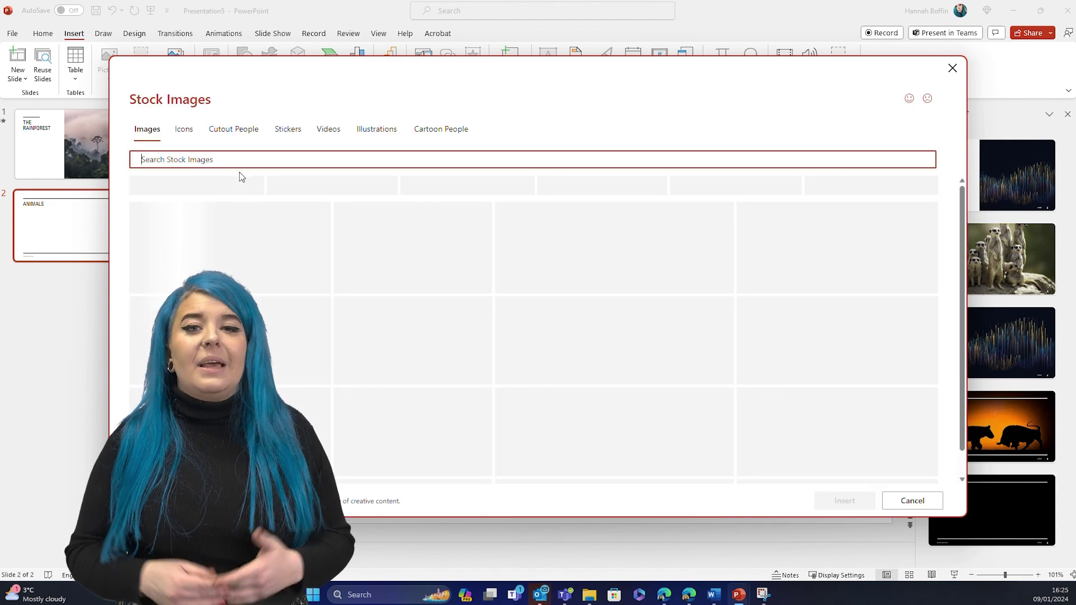
left_click(238, 160)
type("snake")
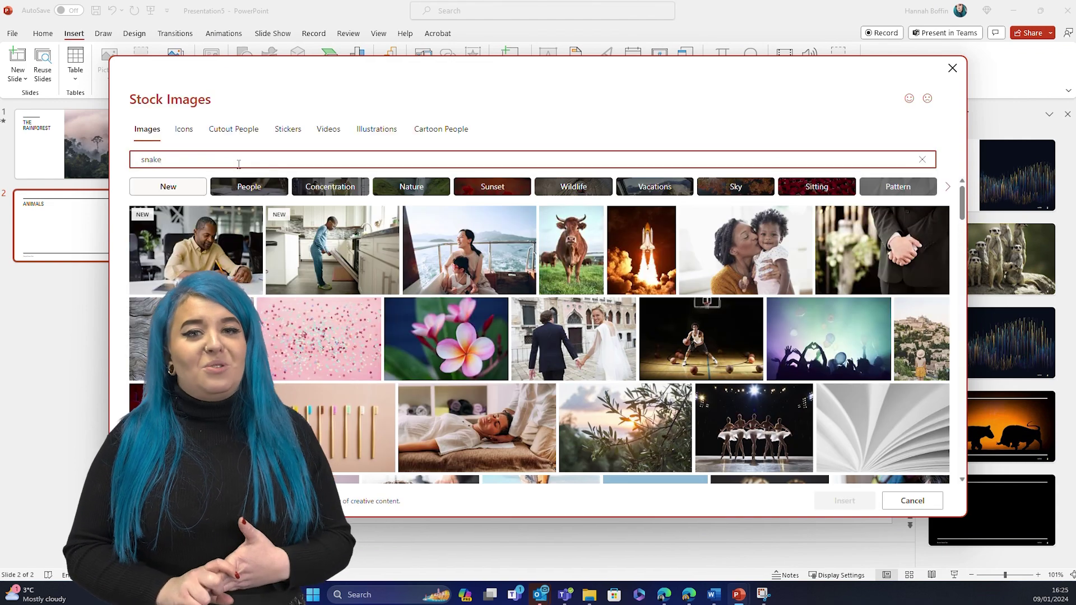
key("Return")
Insert the orange snake close-up and lay it out beside the ANIMALS title.
left_click(257, 185)
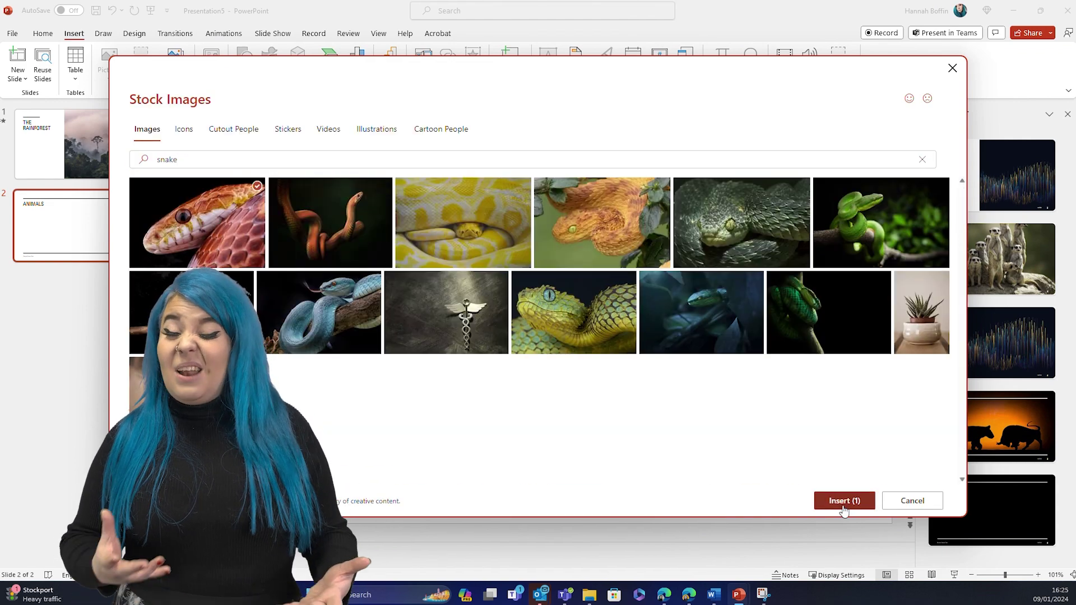
left_click(844, 501)
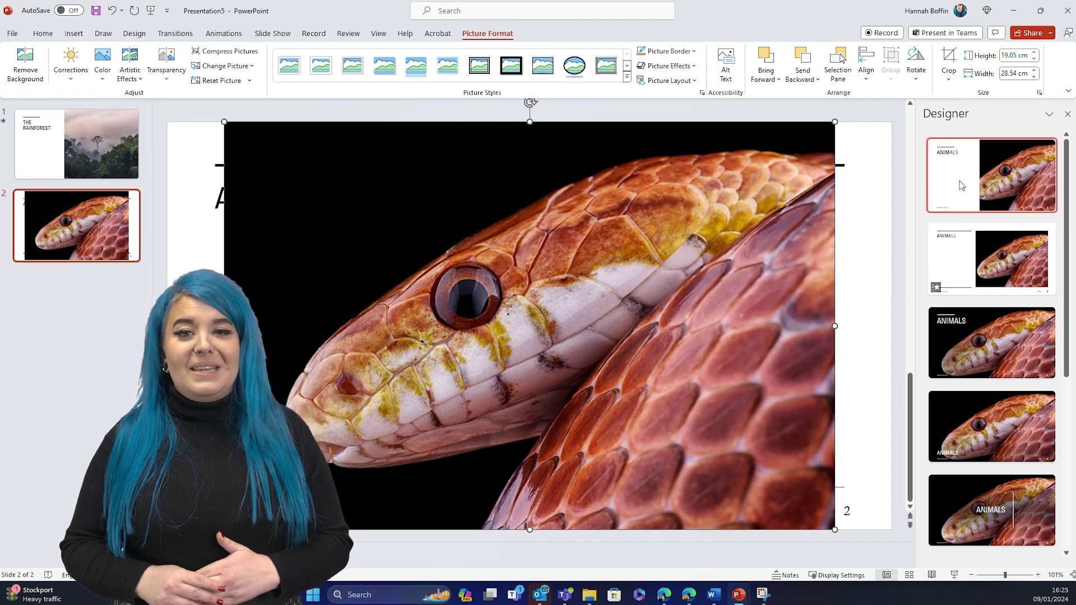
left_click(957, 178)
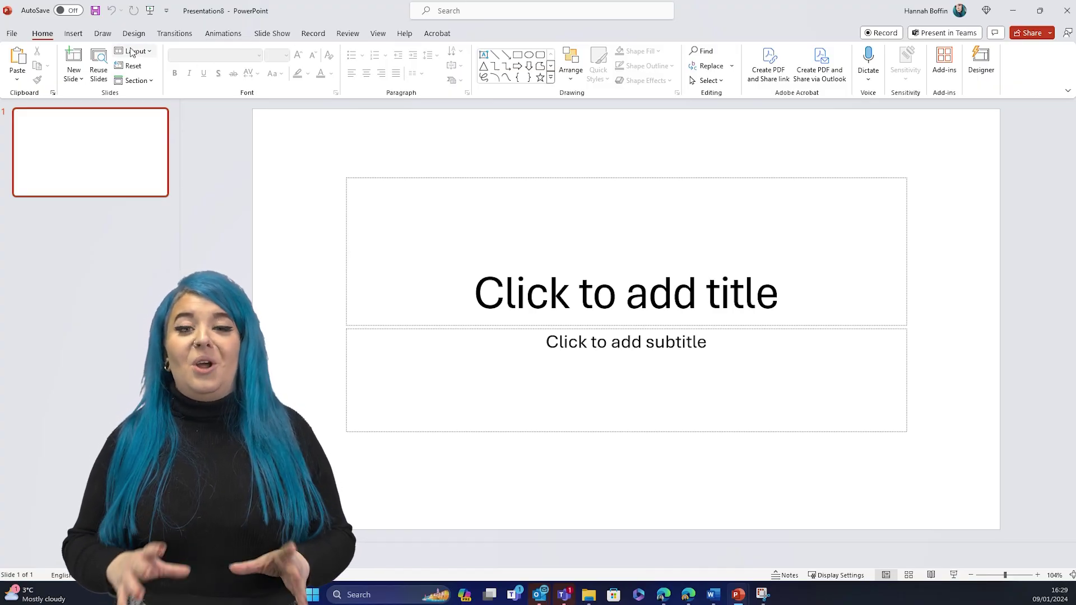
Search the stock video library for 'plant'.
left_click(78, 35)
left_click(784, 78)
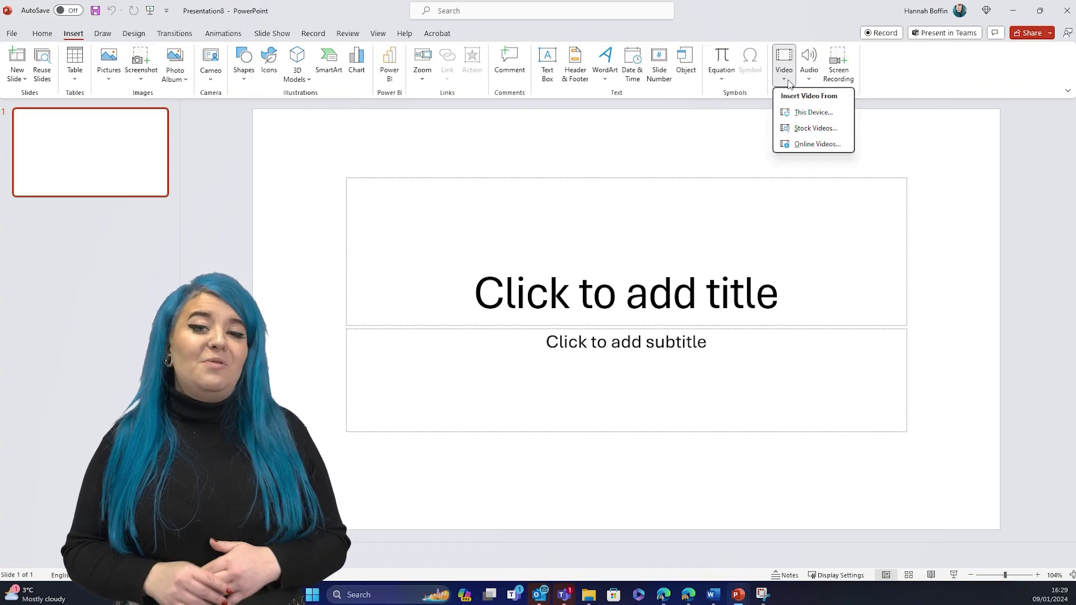
left_click(813, 130)
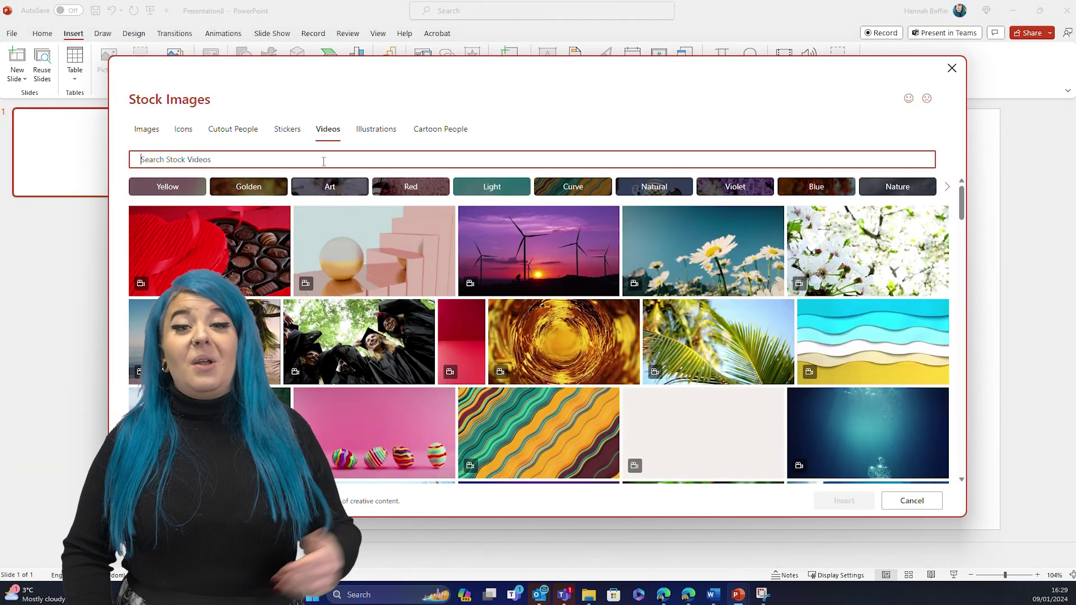
key("Return")
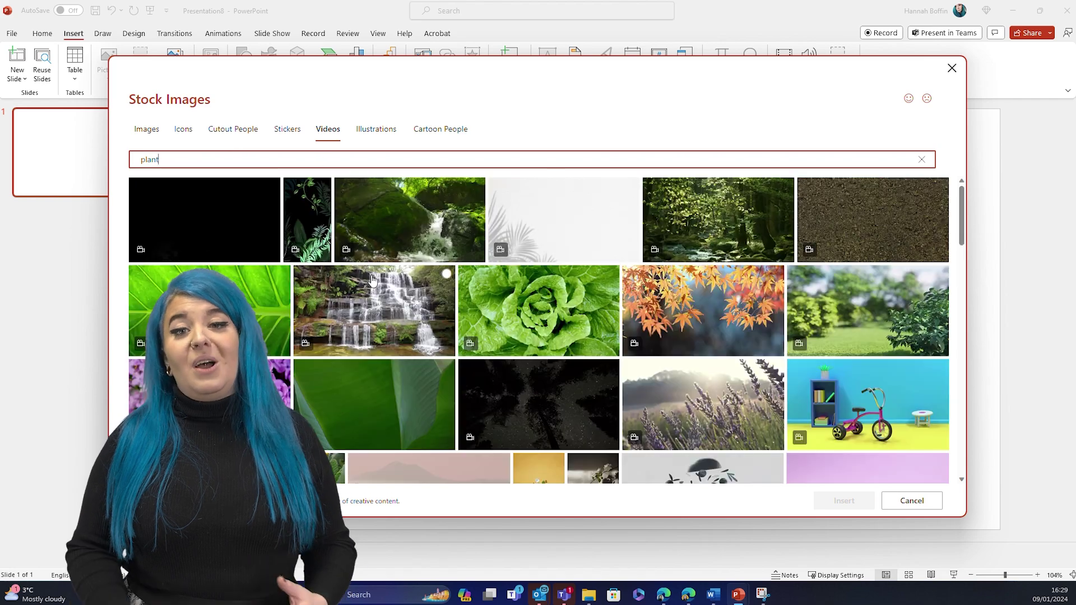
scroll(376, 292, "down", 3)
scroll(376, 292, "down", 8)
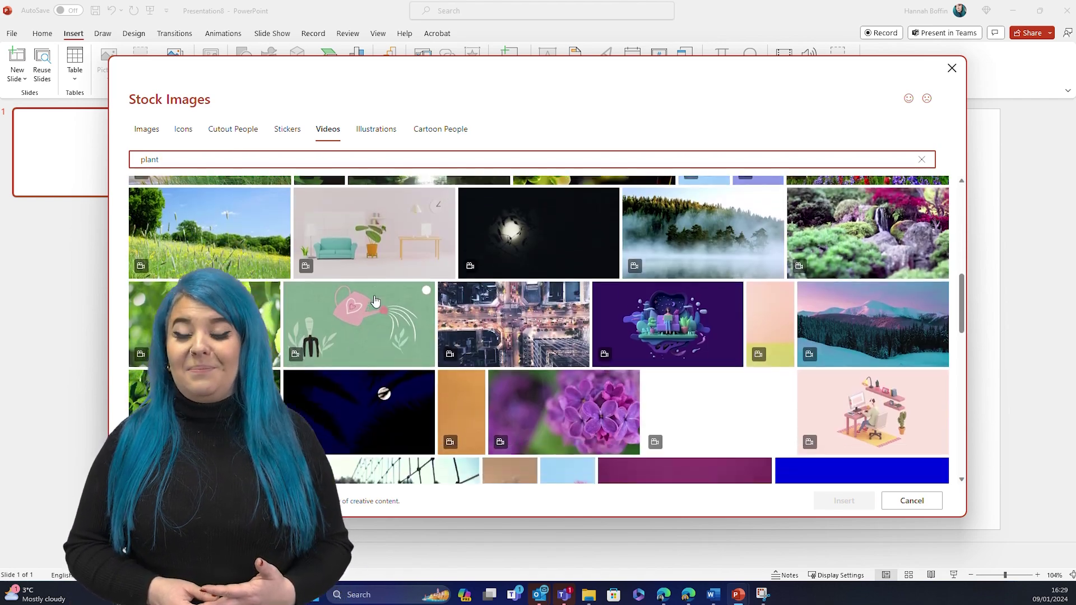
scroll(367, 312, "down", 5)
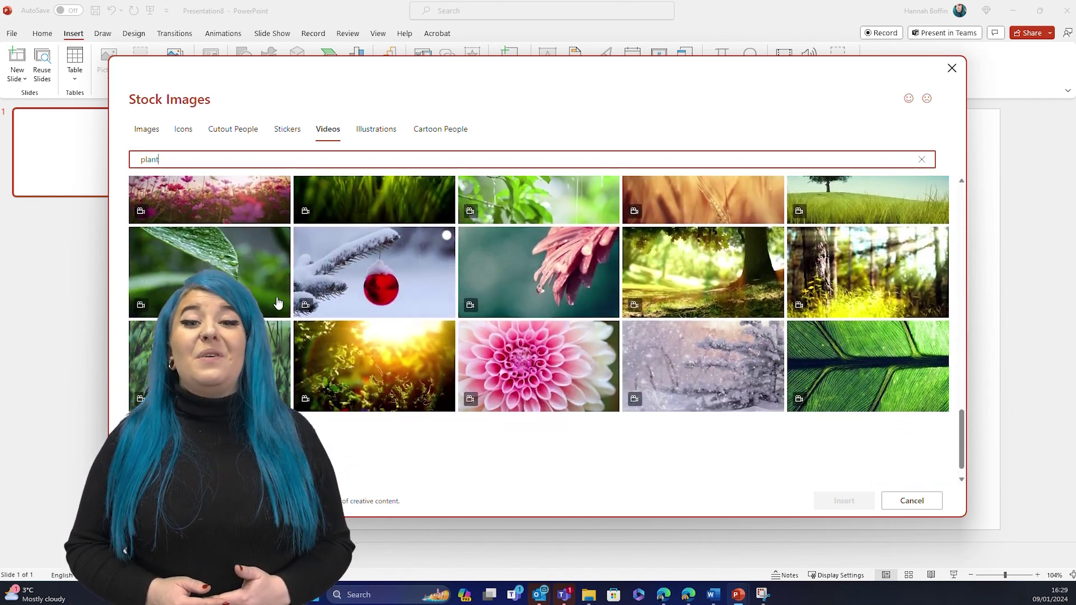
Insert the raindrop-covered leaf video onto the slide and view its playback settings.
left_click(282, 236)
left_click(851, 502)
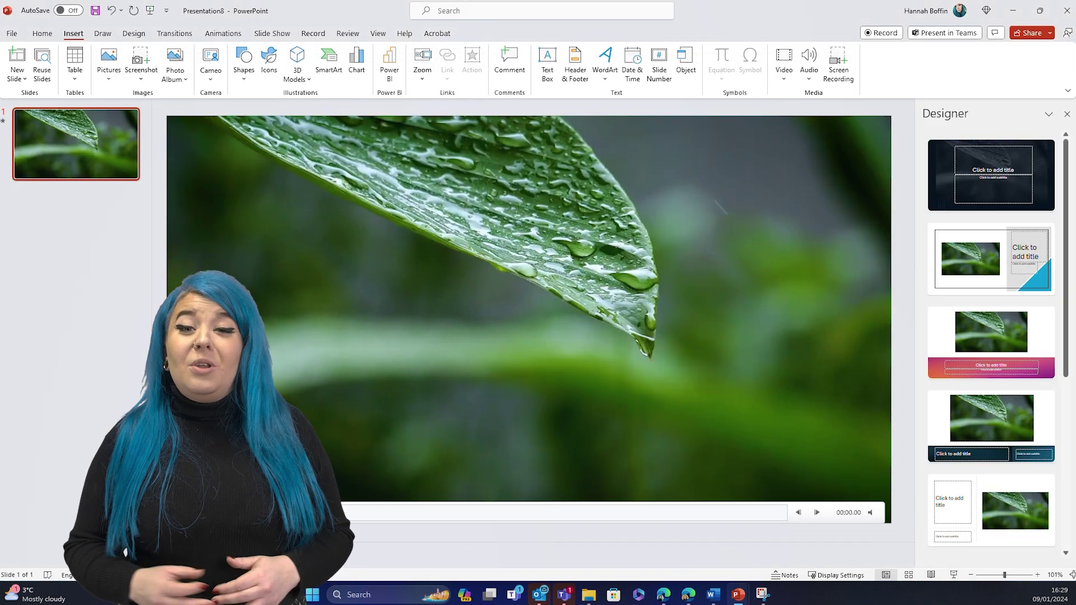
left_click(1066, 114)
left_click(569, 404)
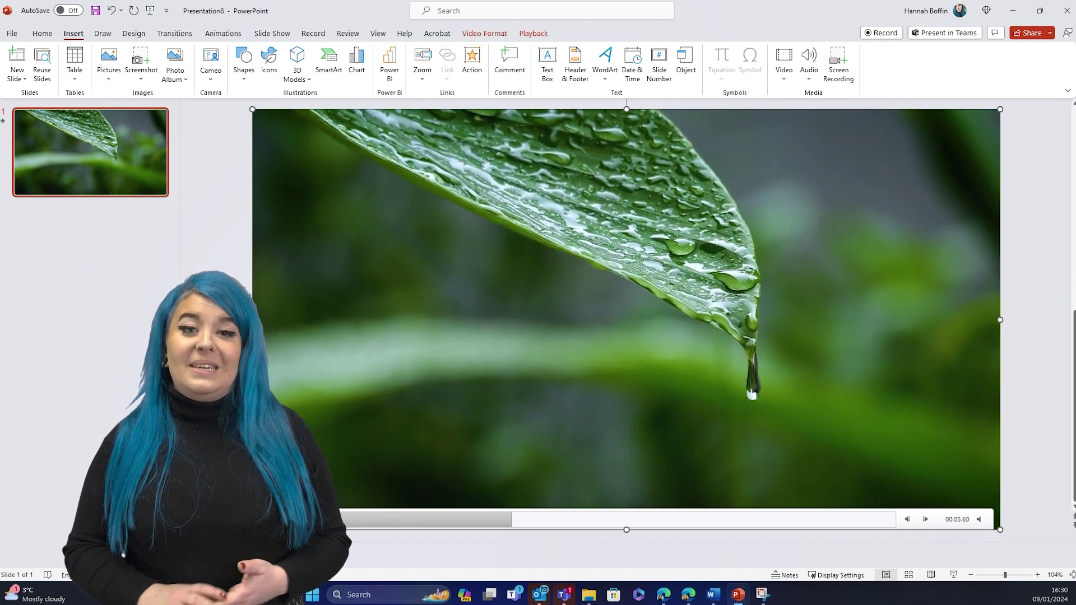
left_click(533, 34)
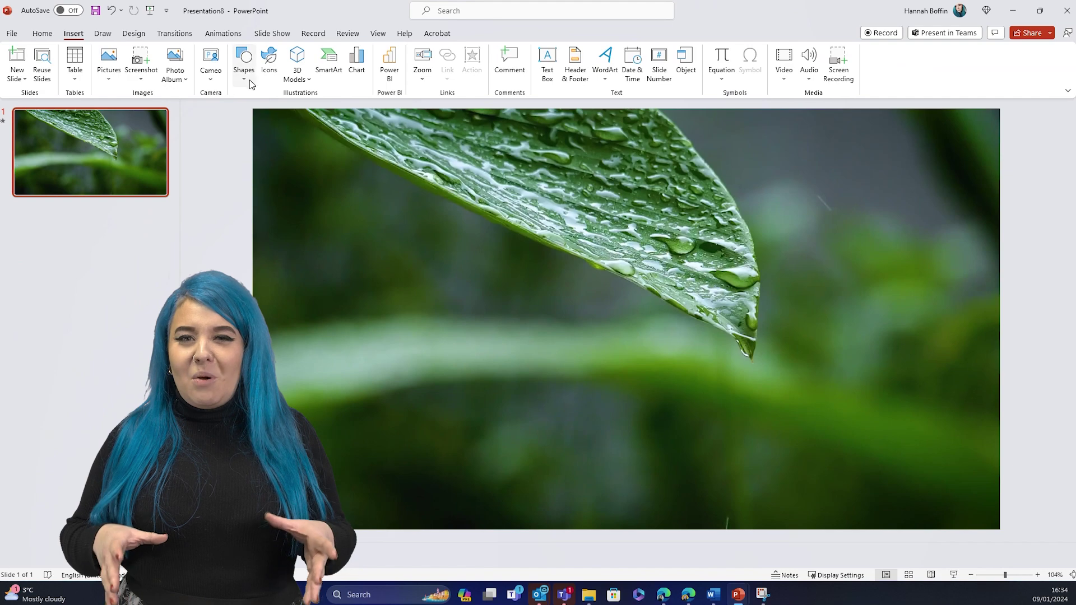
left_click(243, 61)
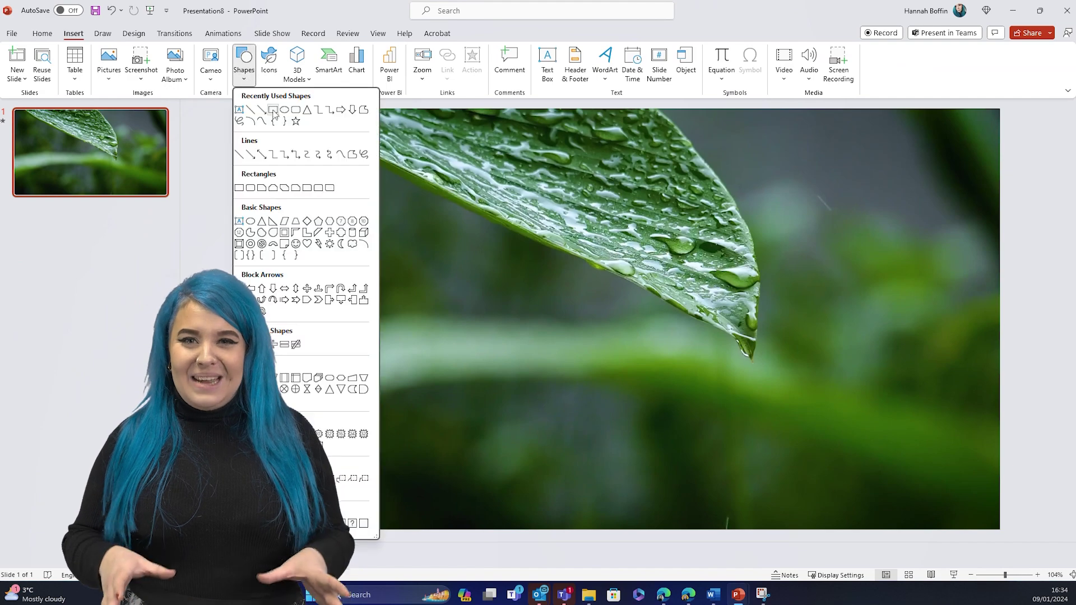
Draw a rectangle covering the whole slide and change its fill to the picture.
left_click(252, 108)
left_click_drag(252, 108, 999, 529)
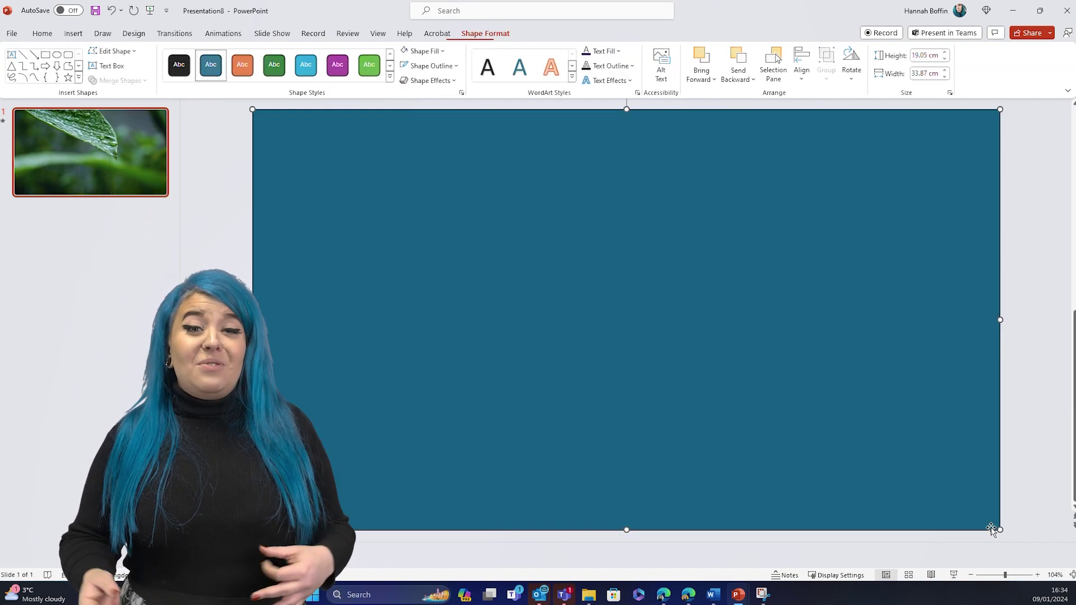
left_click(411, 50)
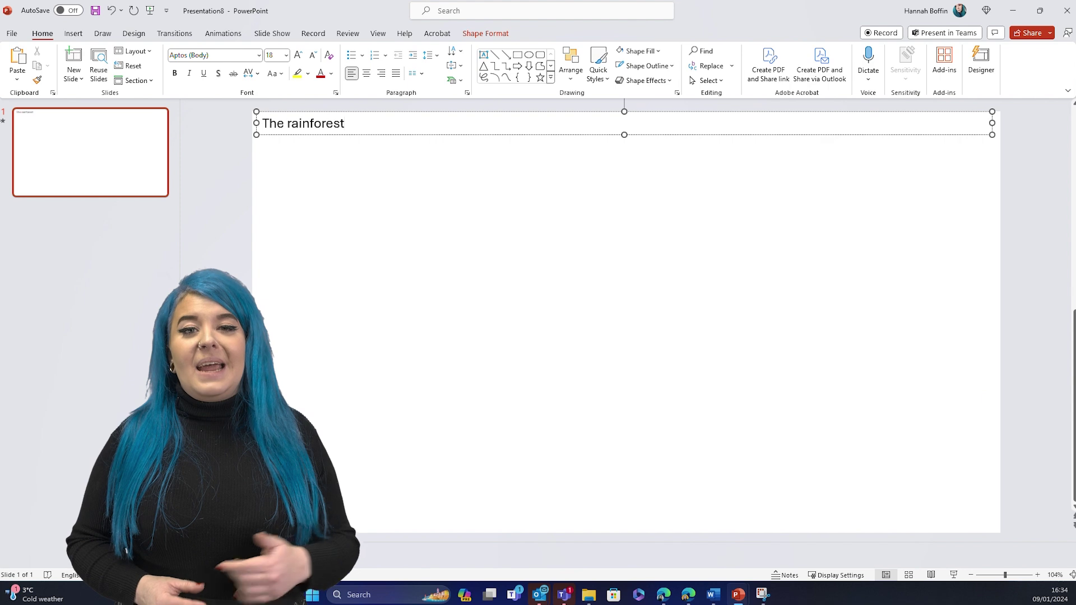
Set the title font to Segoe UI Black at 200 pt.
left_click(345, 124)
type("200")
key("Return")
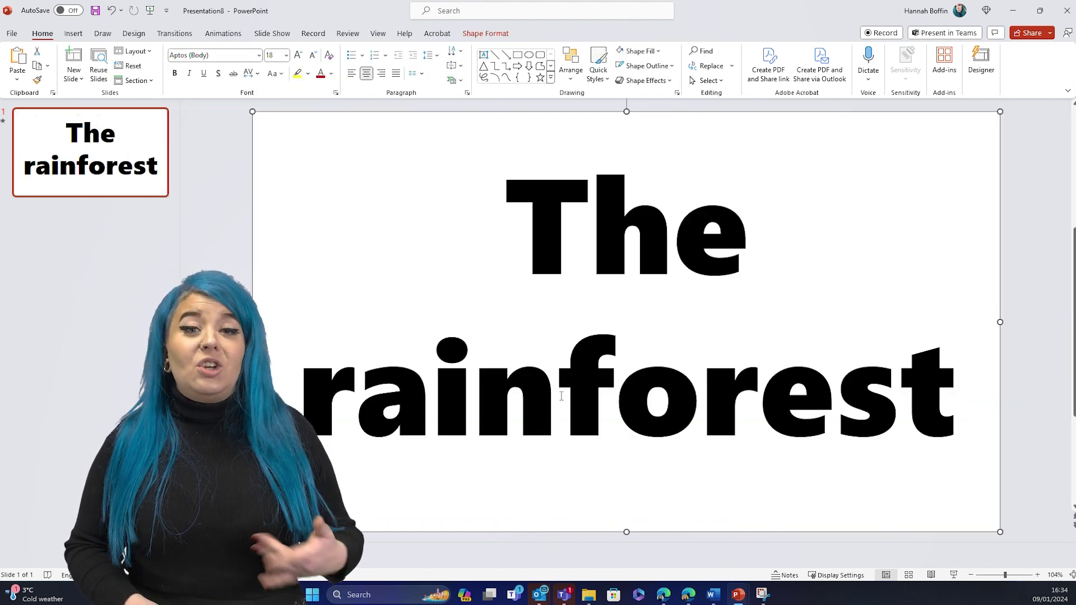
Merge title and picture shape so the leaf shows only through the letters, then start the slide show.
left_click(579, 383)
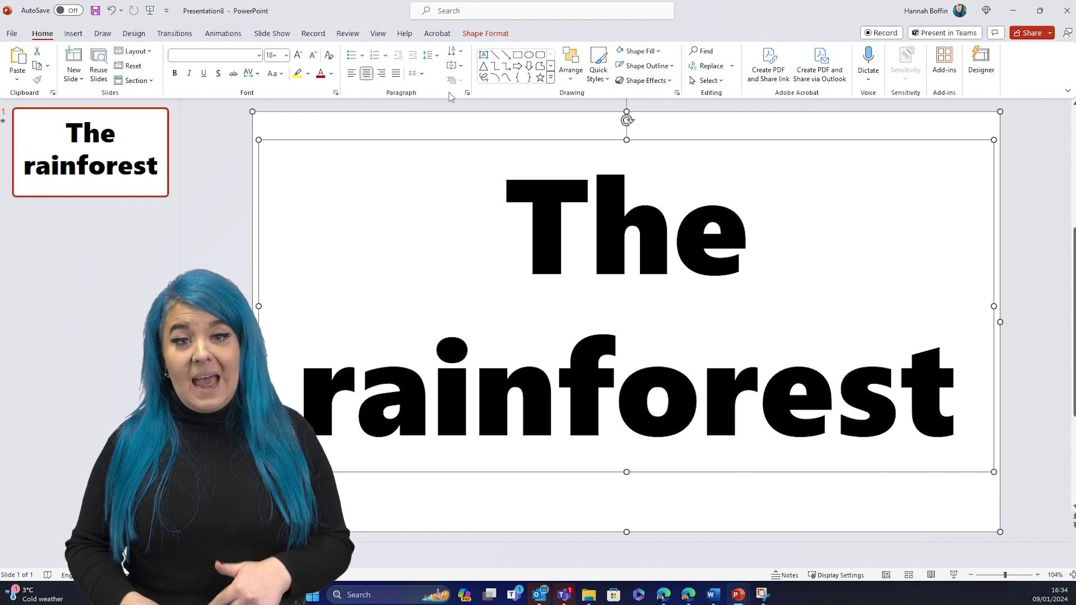
left_click(479, 36)
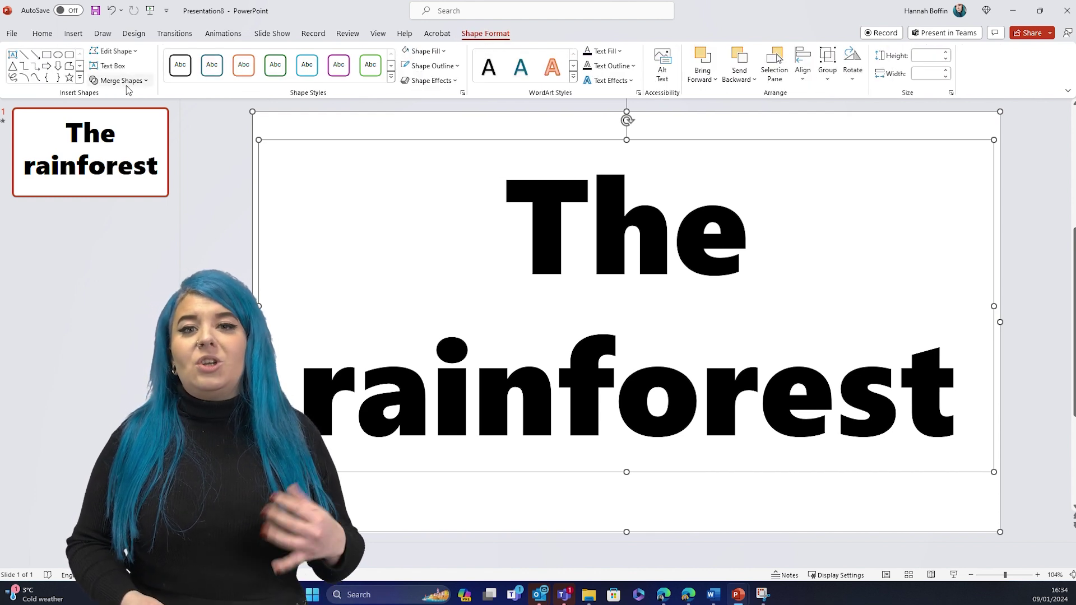
left_click(143, 81)
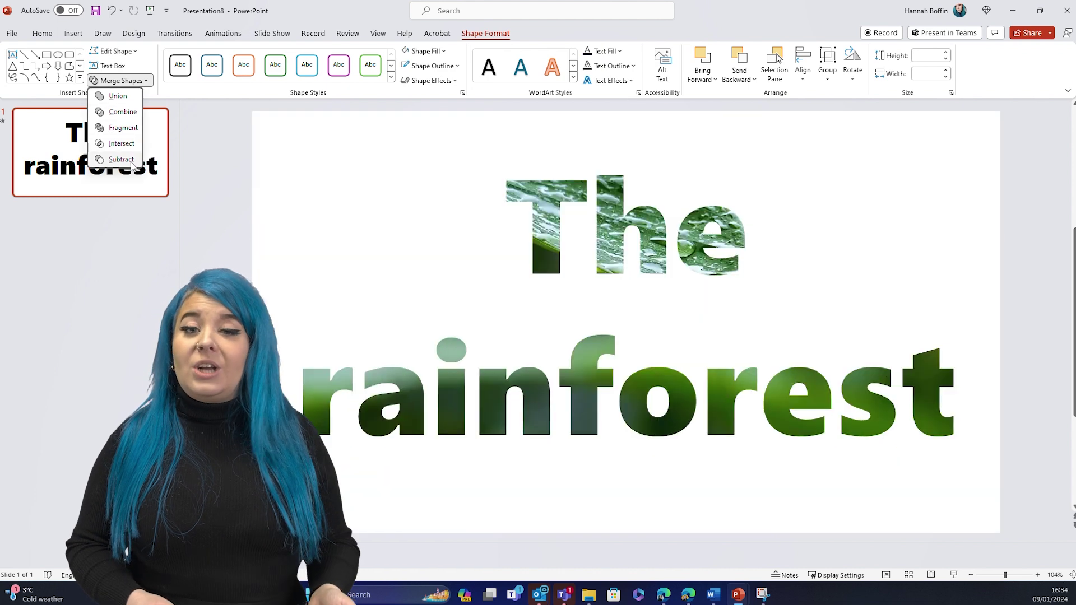
left_click(120, 159)
key("Escape")
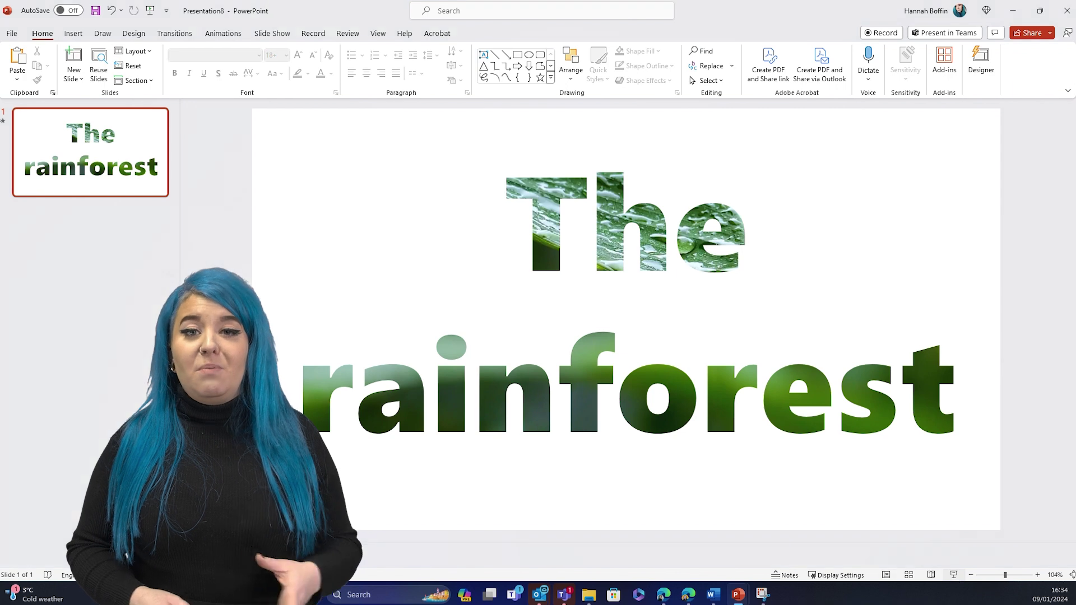
key("F5")
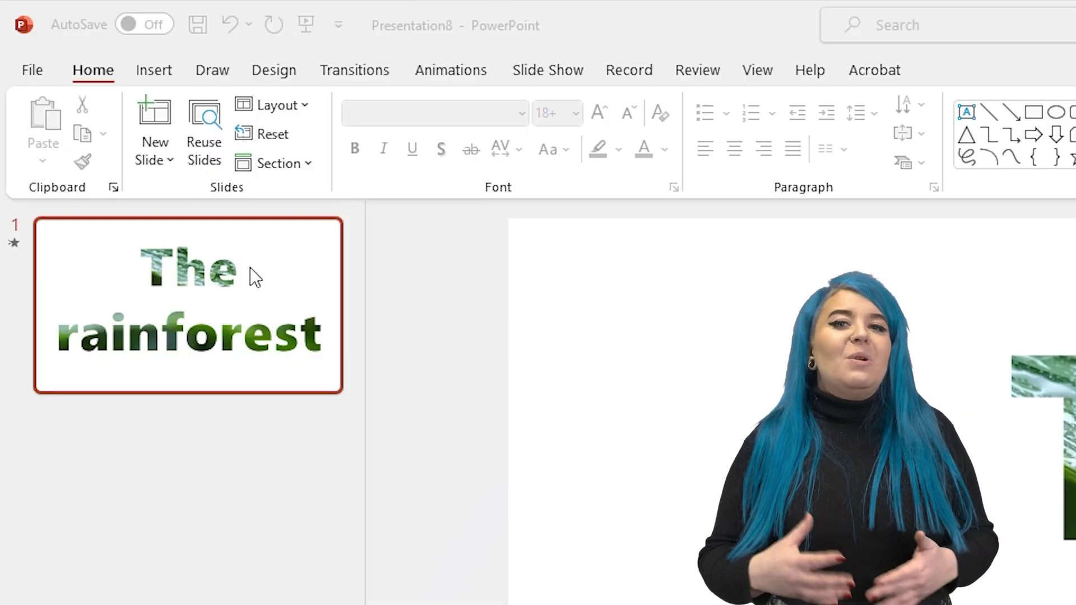
Duplicate the title slide as slide 2.
left_click(250, 267)
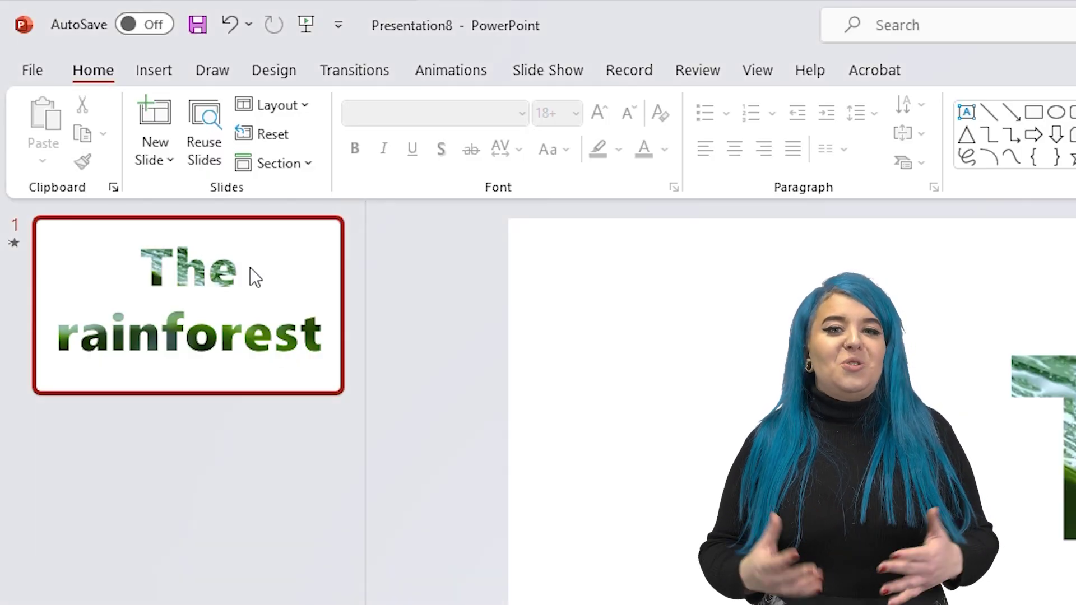
right_click(250, 267)
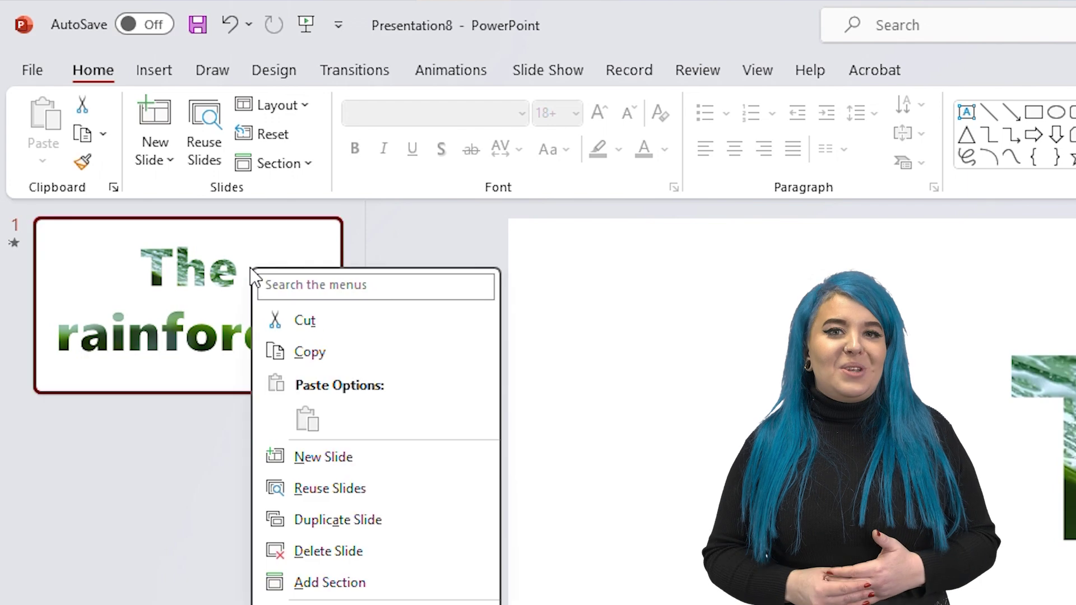
left_click(342, 520)
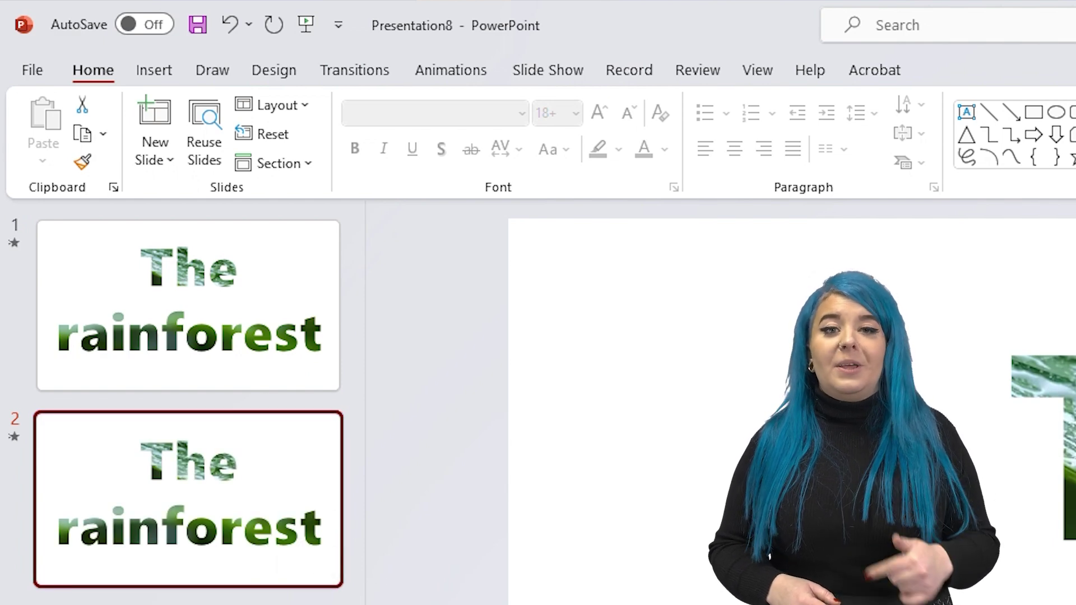
Enlarge slide 2's merged title far beyond the slide edges.
key("Tab")
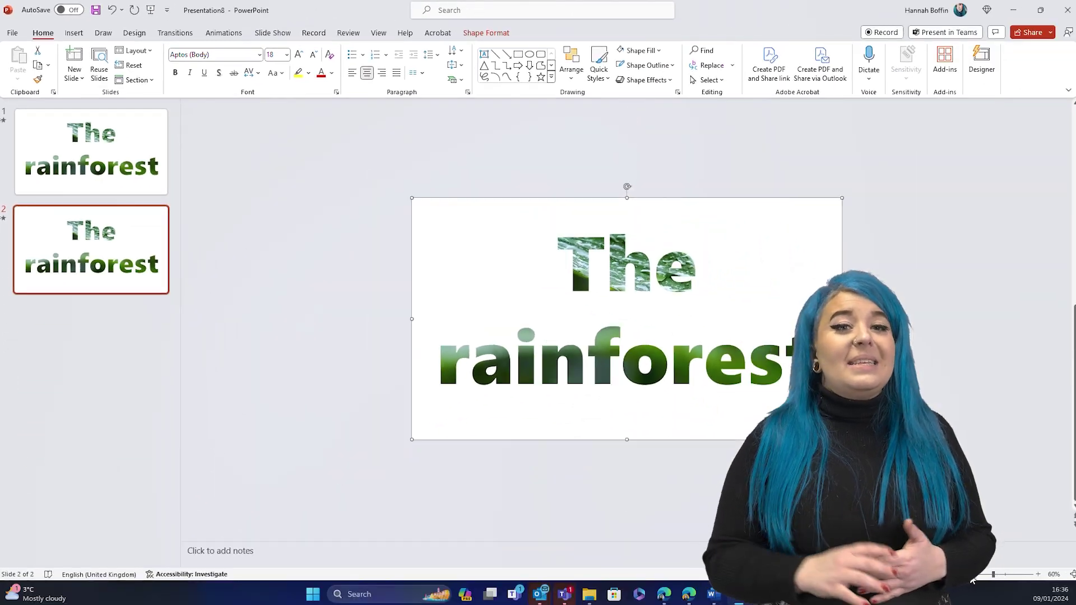
left_click_drag(972, 580, 967, 582)
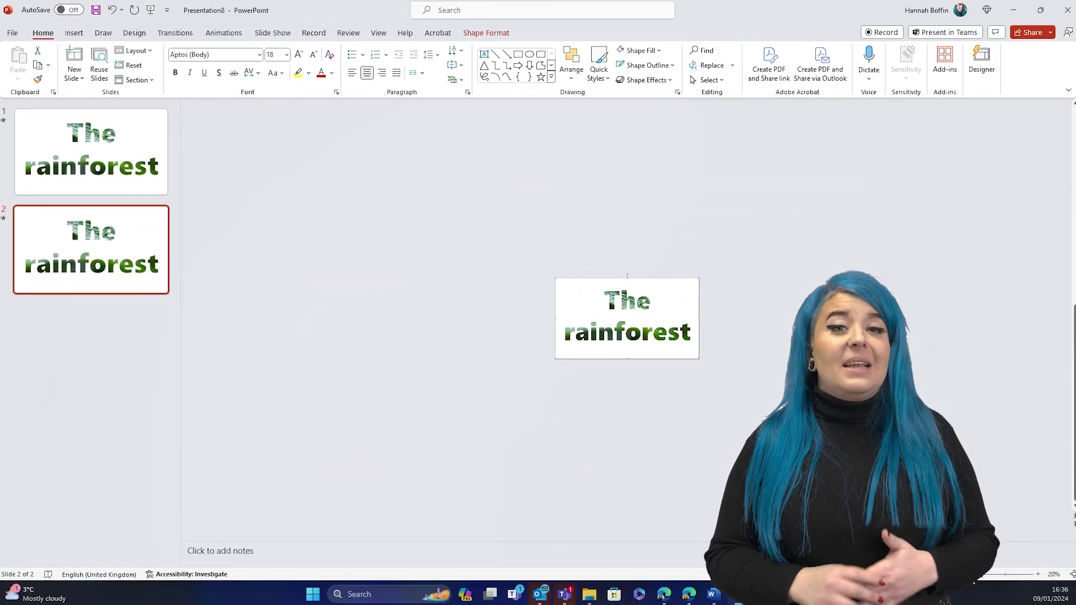
left_click_drag(661, 338, 1063, 552)
left_click_drag(1063, 556, 1063, 556)
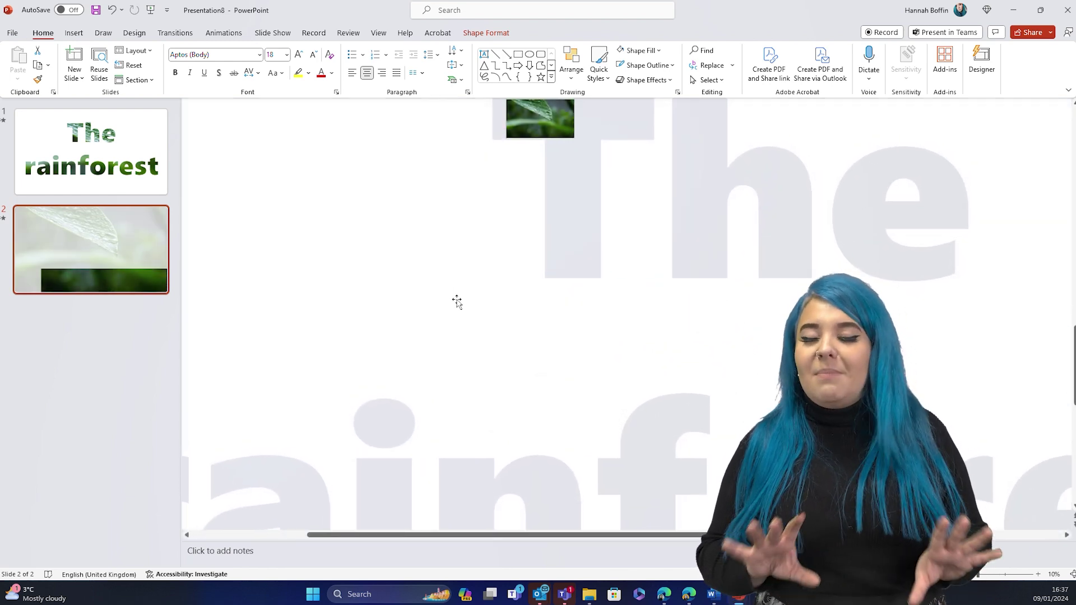
Apply the Morph transition to the title slide and slide 2.
left_click(75, 168)
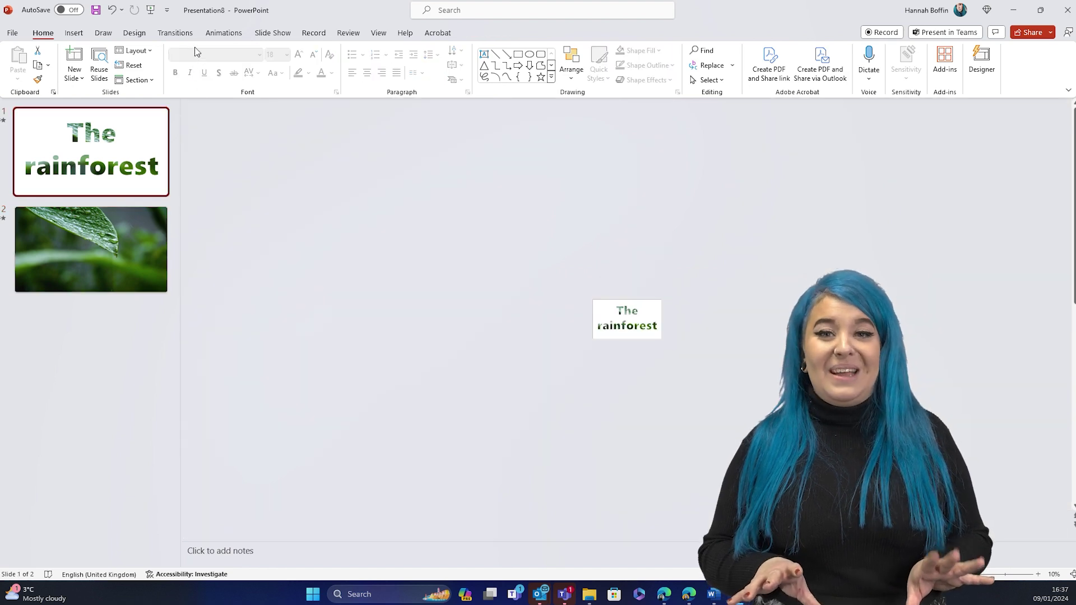
left_click(175, 33)
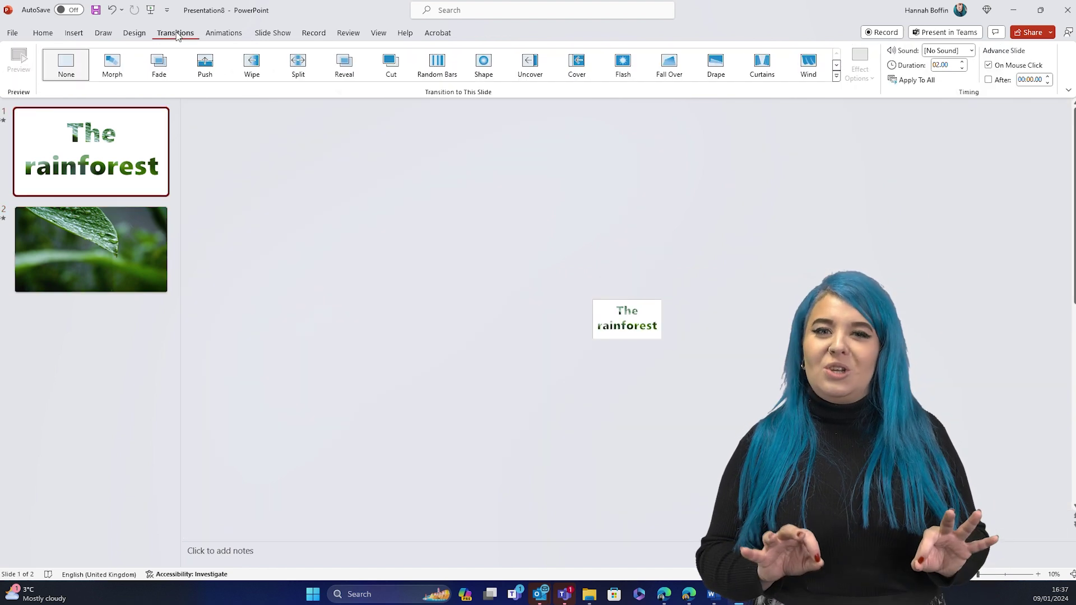
left_click(111, 61)
left_click(111, 242)
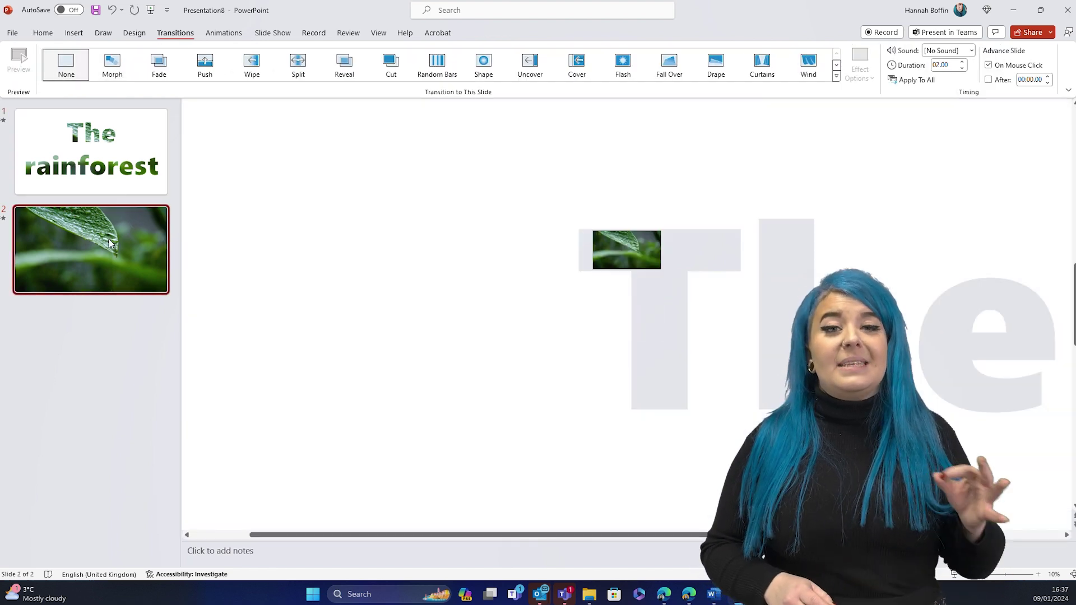
left_click(124, 64)
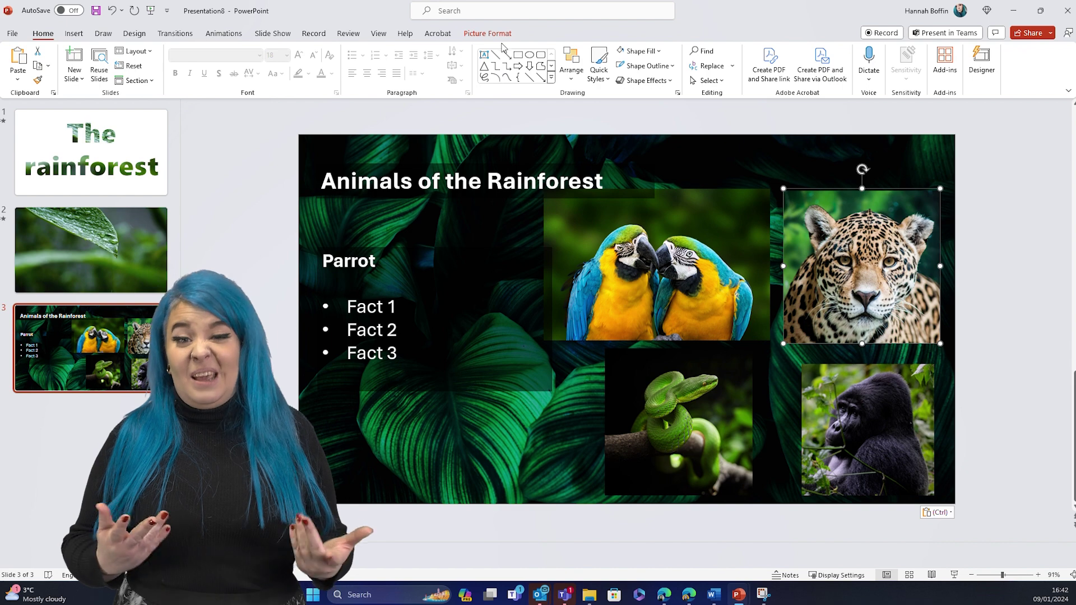
Crop the jaguar and gorilla photos to the Oval shape, making circles.
left_click(501, 35)
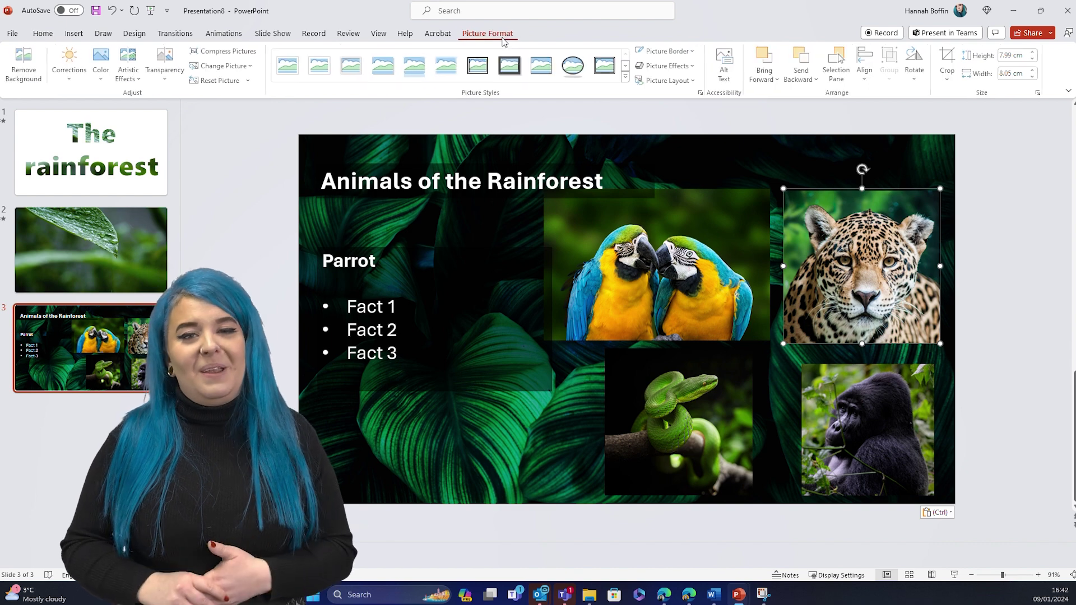
left_click(950, 82)
mouse_move(979, 113)
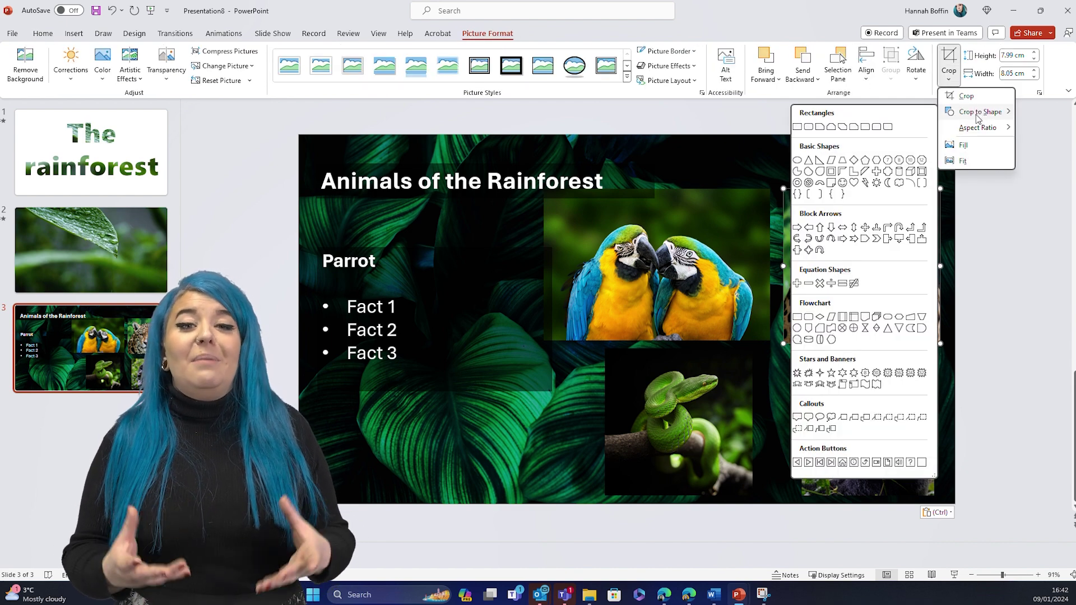
left_click(797, 161)
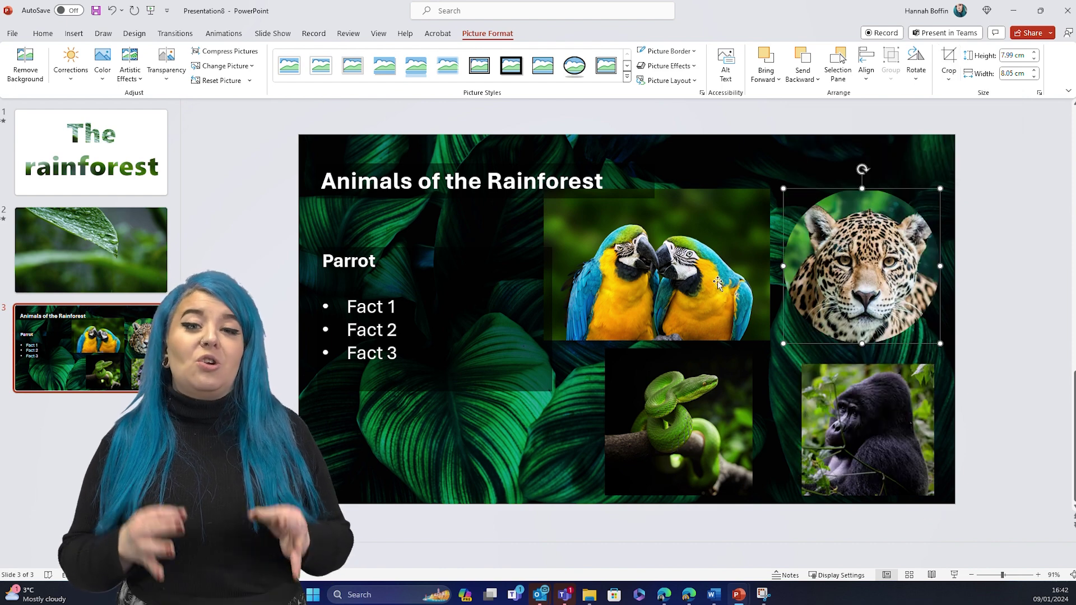
left_click(950, 79)
mouse_move(979, 115)
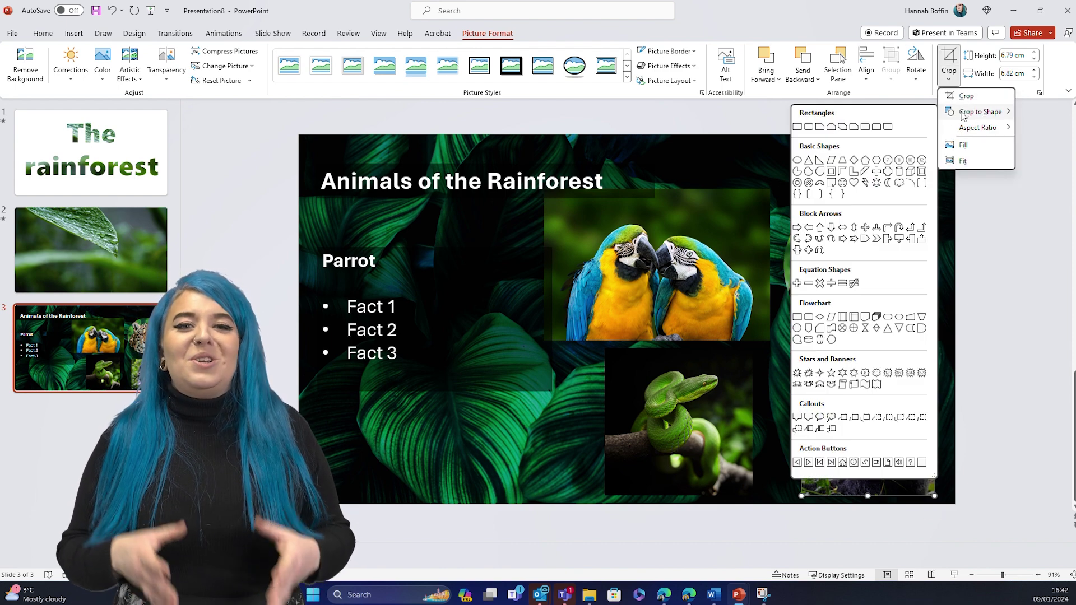
left_click(797, 161)
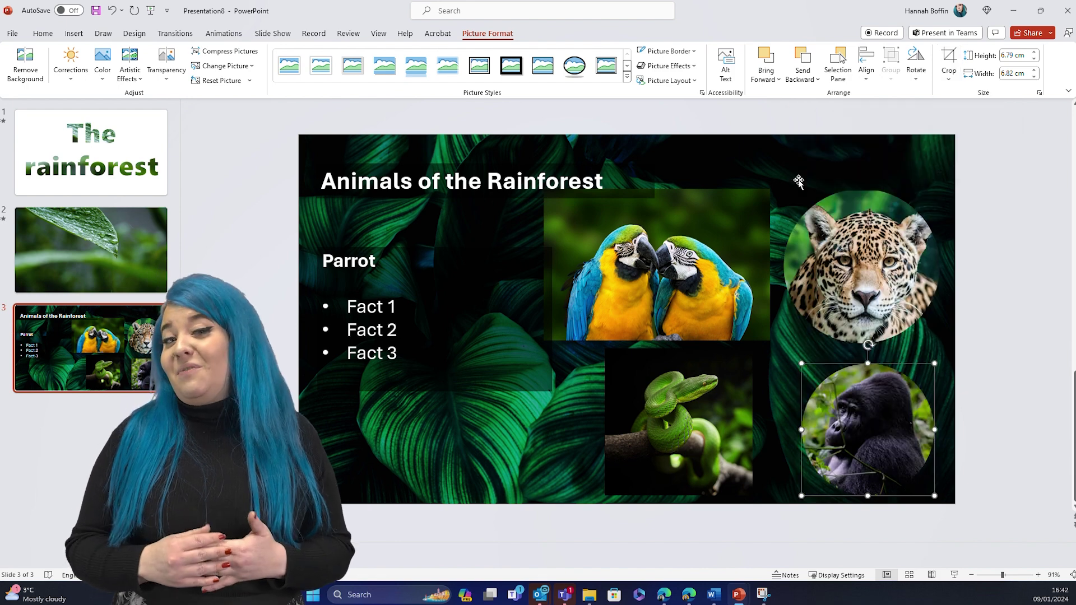
Crop the snake photo to a circle and the parrot photo to an oval, then adjust the parrot's crop.
left_click(950, 80)
mouse_move(977, 112)
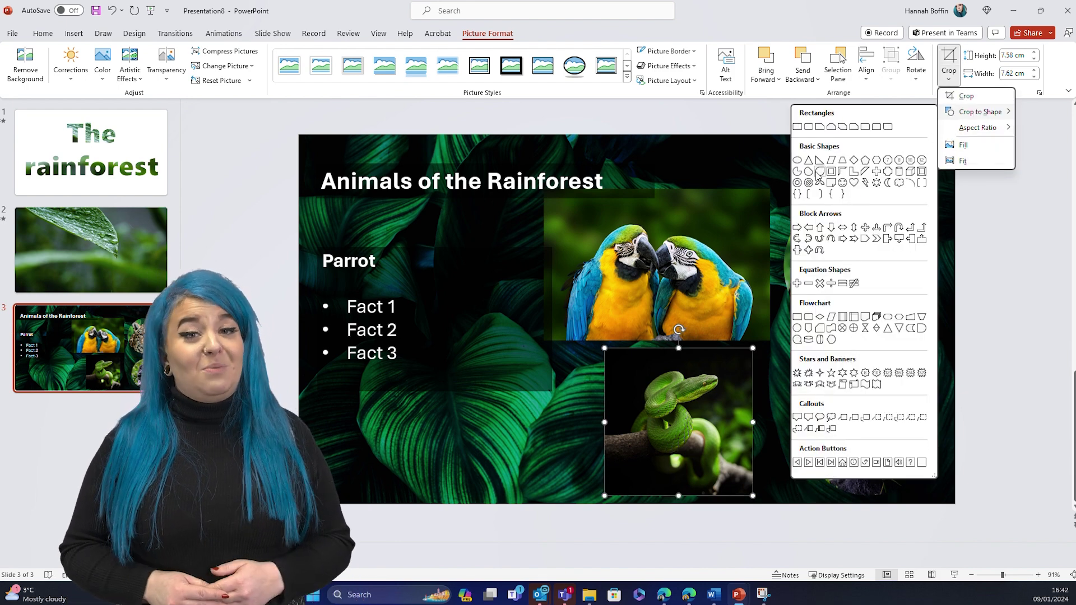
left_click(797, 161)
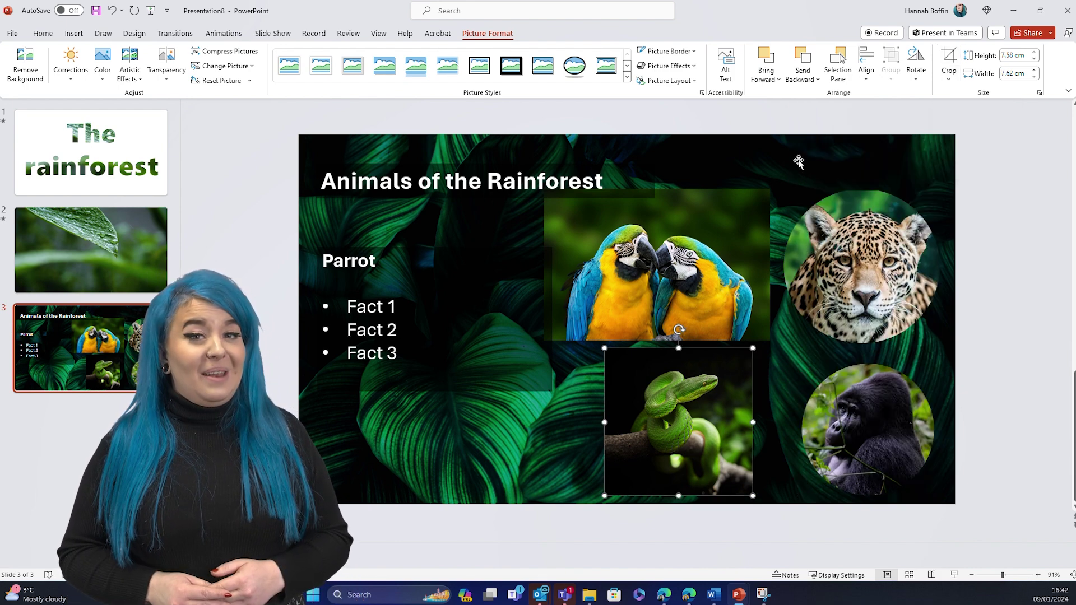
left_click(950, 81)
mouse_move(976, 113)
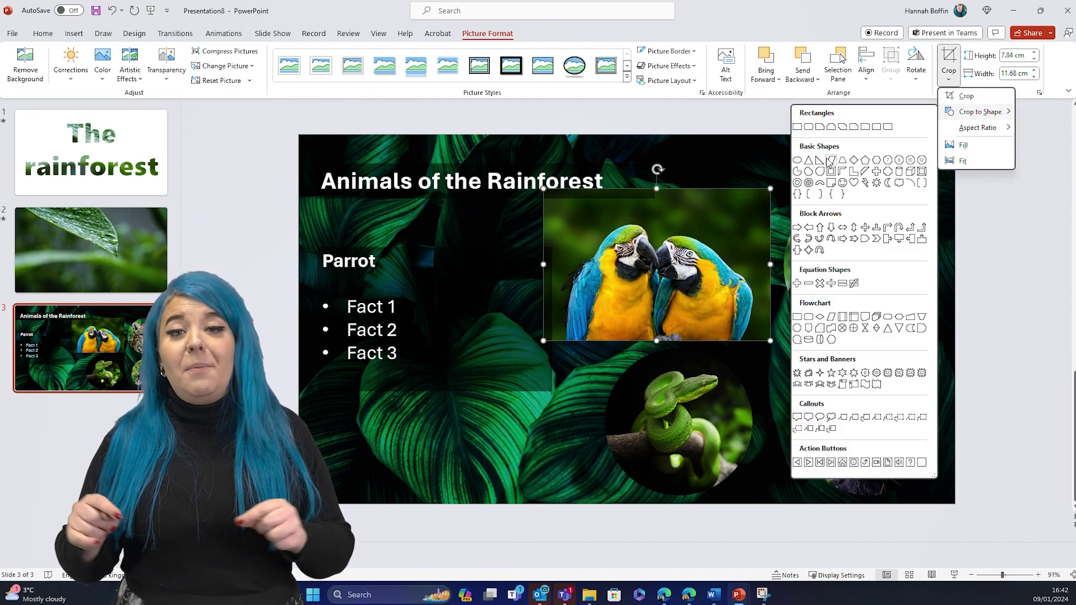
left_click(797, 162)
left_click(956, 79)
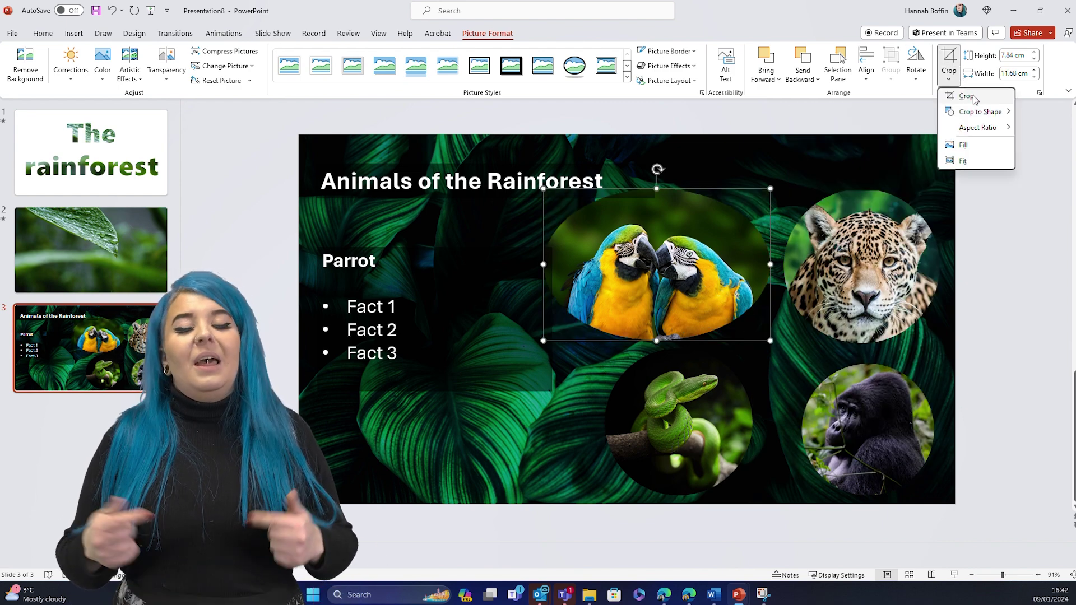
left_click(961, 96)
Narrow the parrot's oval crop into a circle centred on the parrots.
left_click_drag(771, 268, 713, 267)
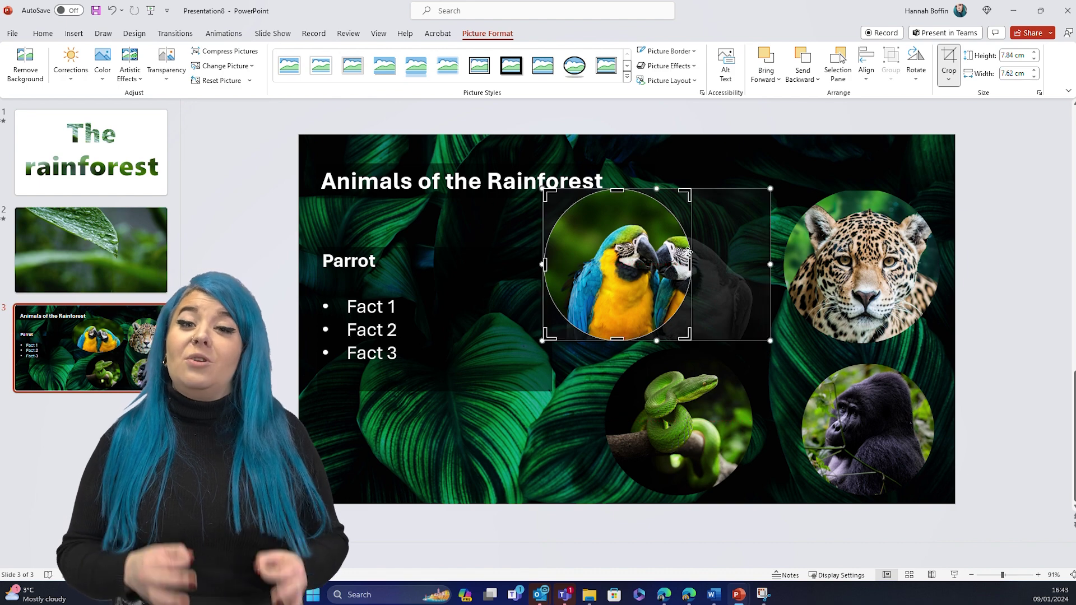
left_click_drag(688, 249, 649, 249)
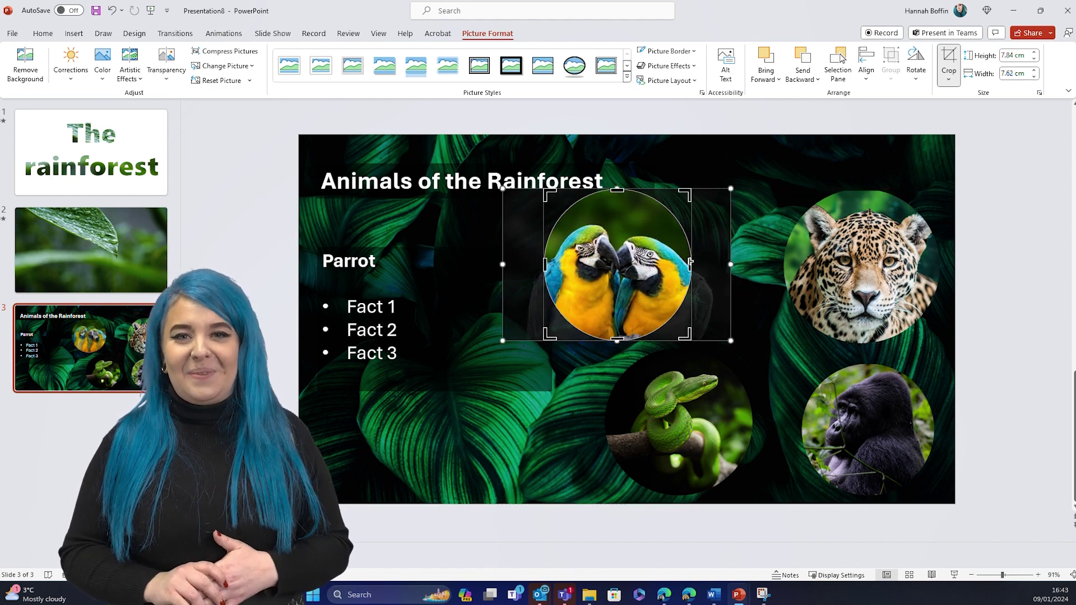
left_click(956, 57)
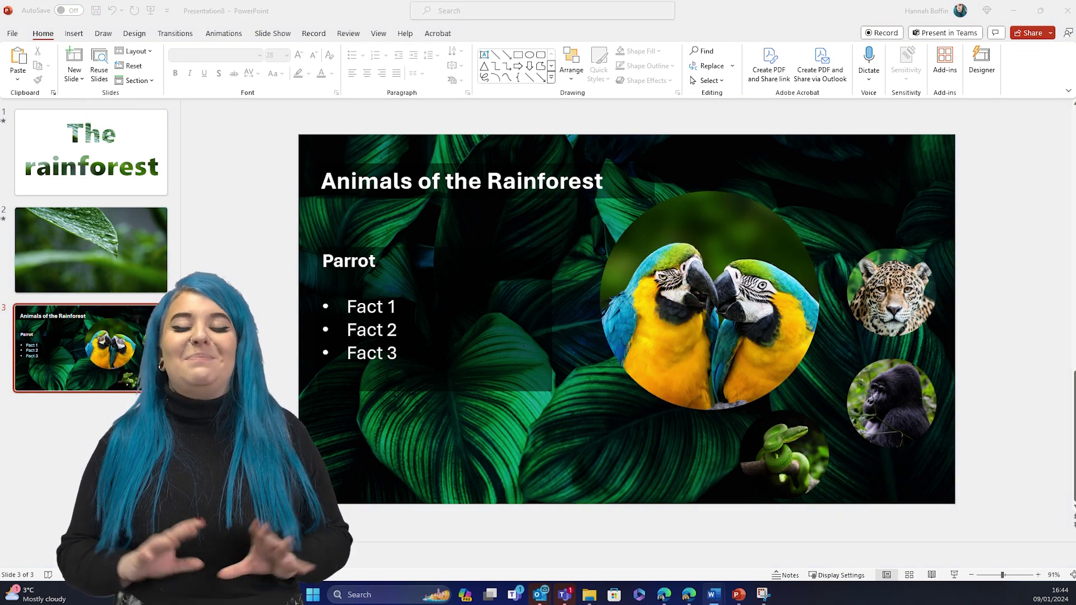
Duplicate the parrot slide, shrink the parrot circle and enlarge the jaguar into the featured spot.
right_click(133, 334)
left_click(185, 136)
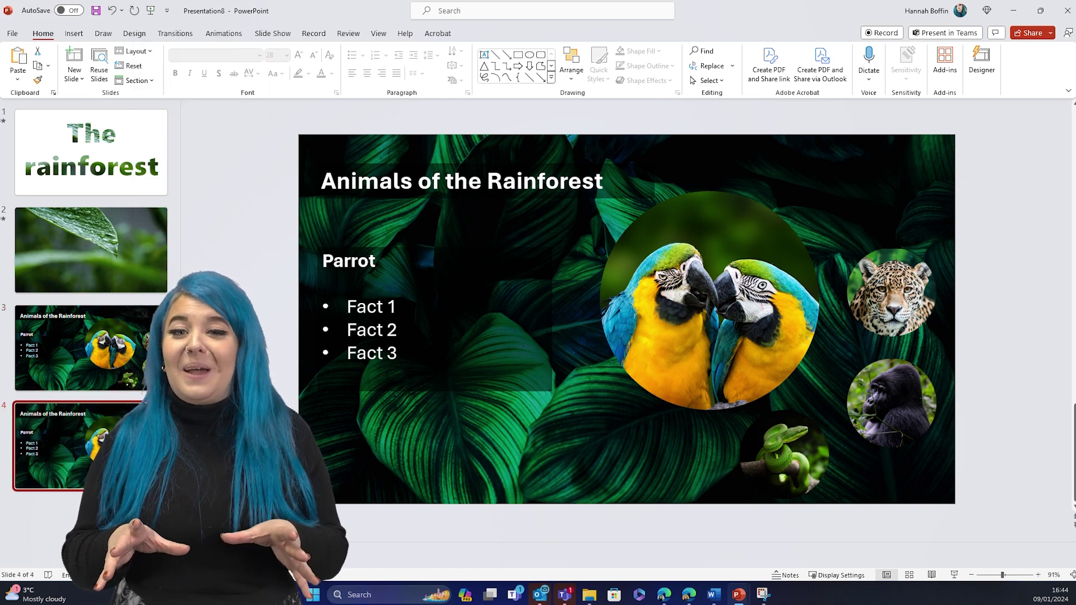
left_click(672, 336)
left_click_drag(821, 408, 897, 406)
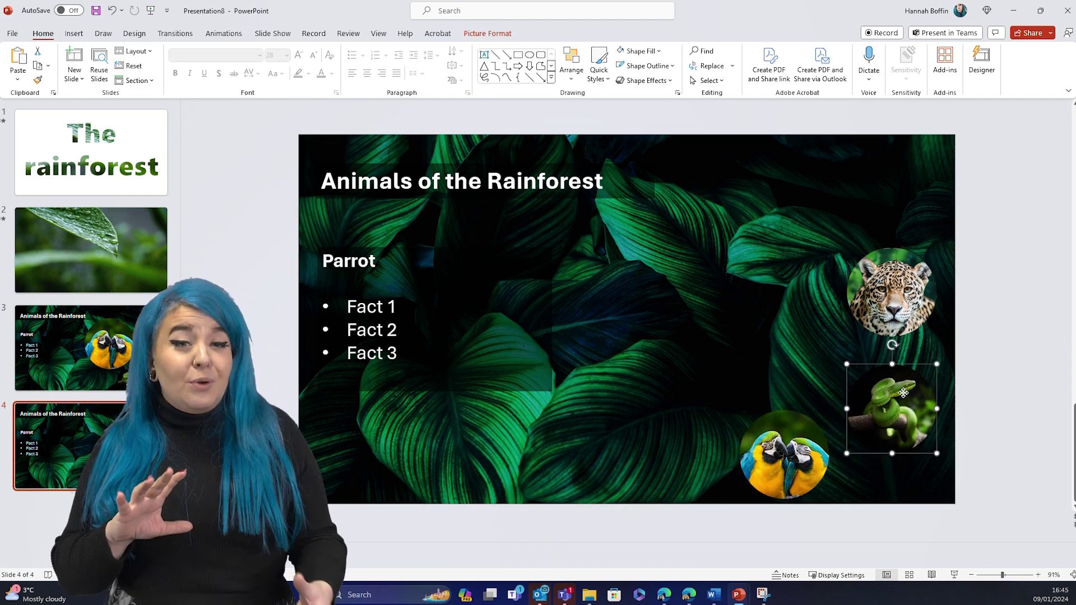
left_click_drag(896, 289, 754, 318)
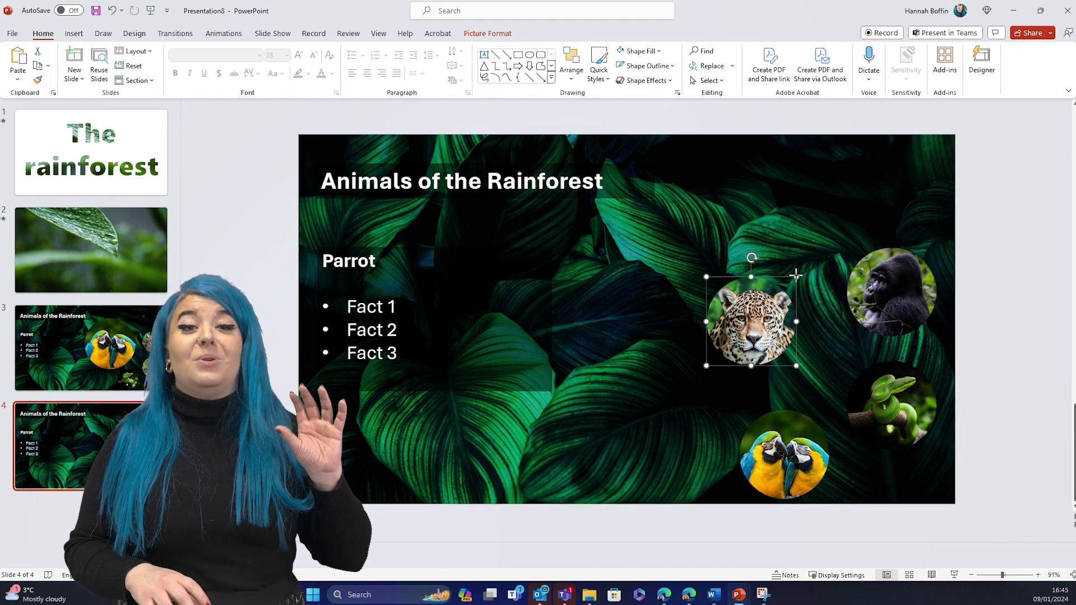
left_click_drag(795, 274, 734, 314)
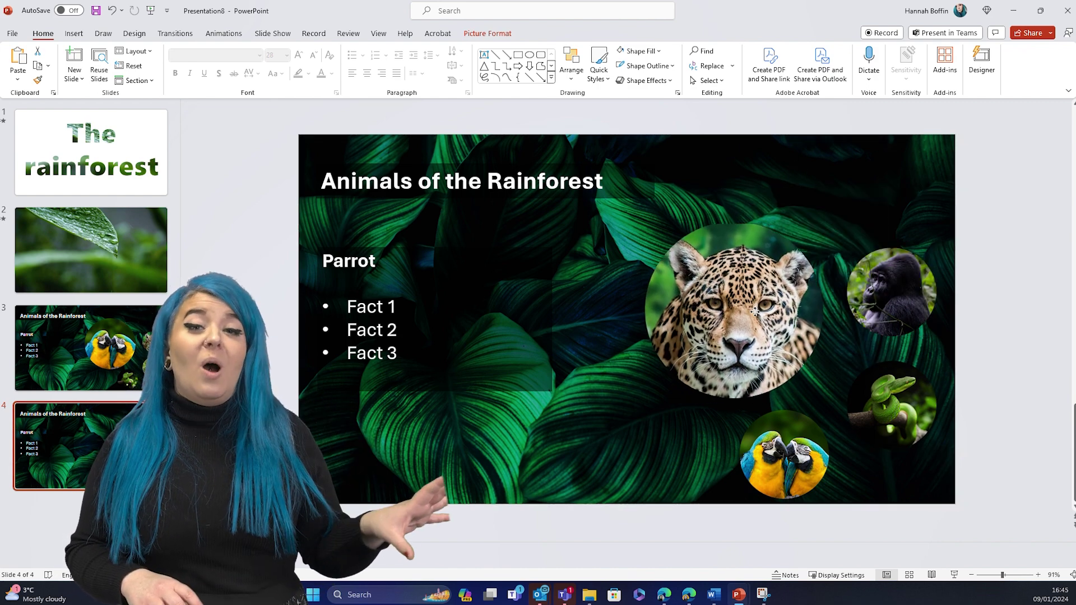
Change the heading from Parrot to Jaguar and give the slide a Morph transition.
left_click(389, 288)
double_click(359, 261)
type("Jaguar")
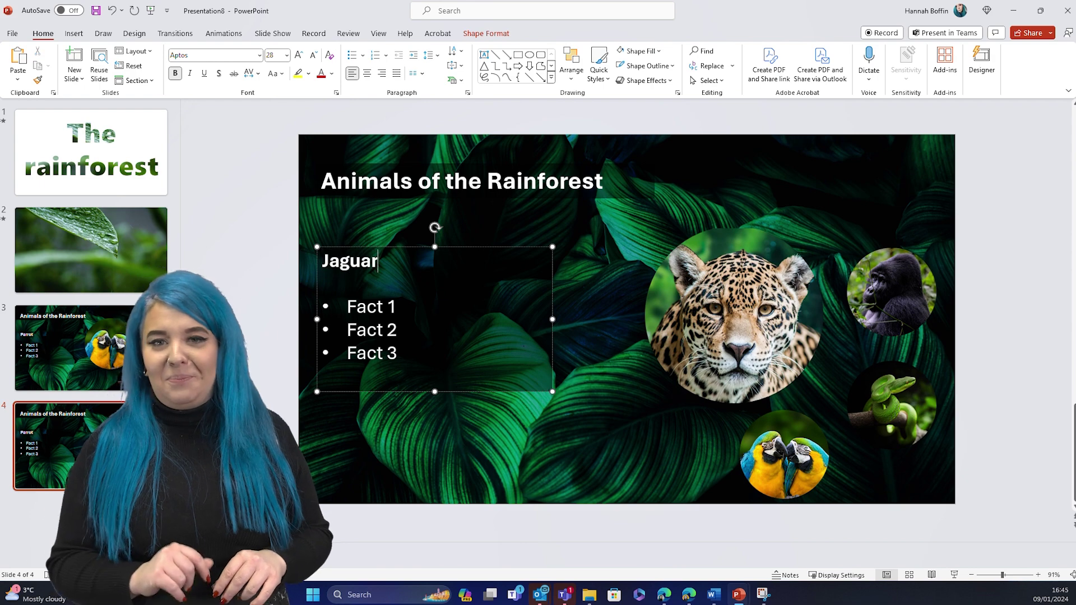
left_click(243, 312)
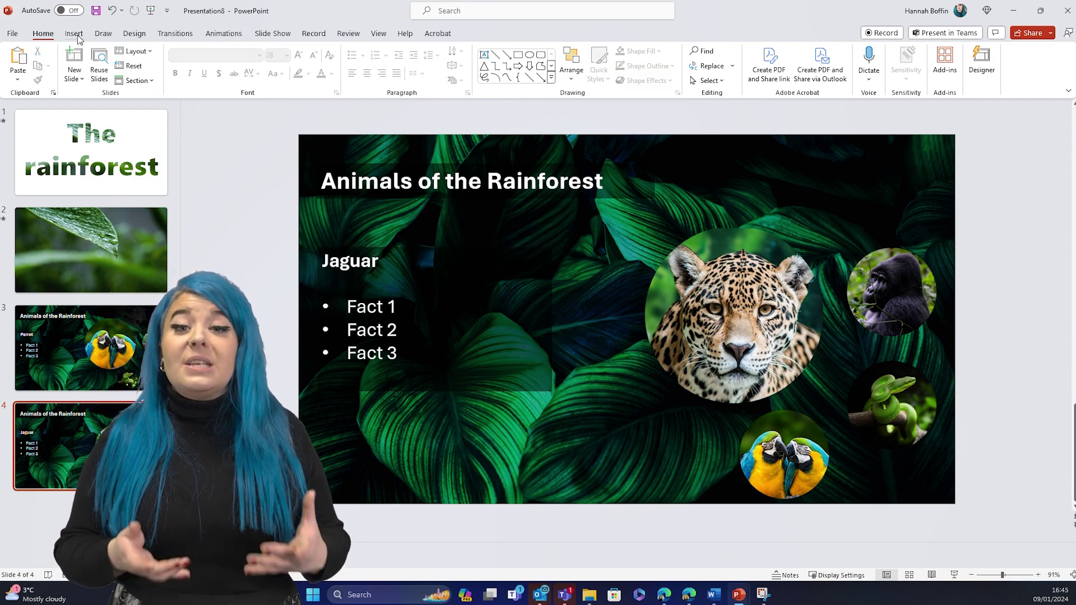
left_click(174, 33)
left_click(112, 65)
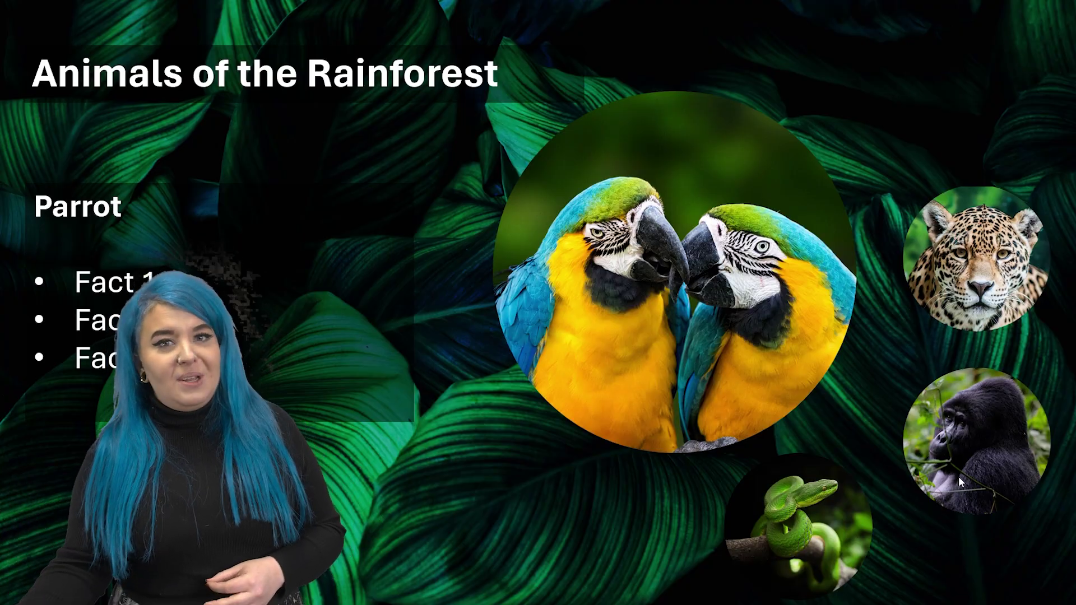
Start the slide show to preview the Morph transition on the Jaguar slide.
left_click(958, 476)
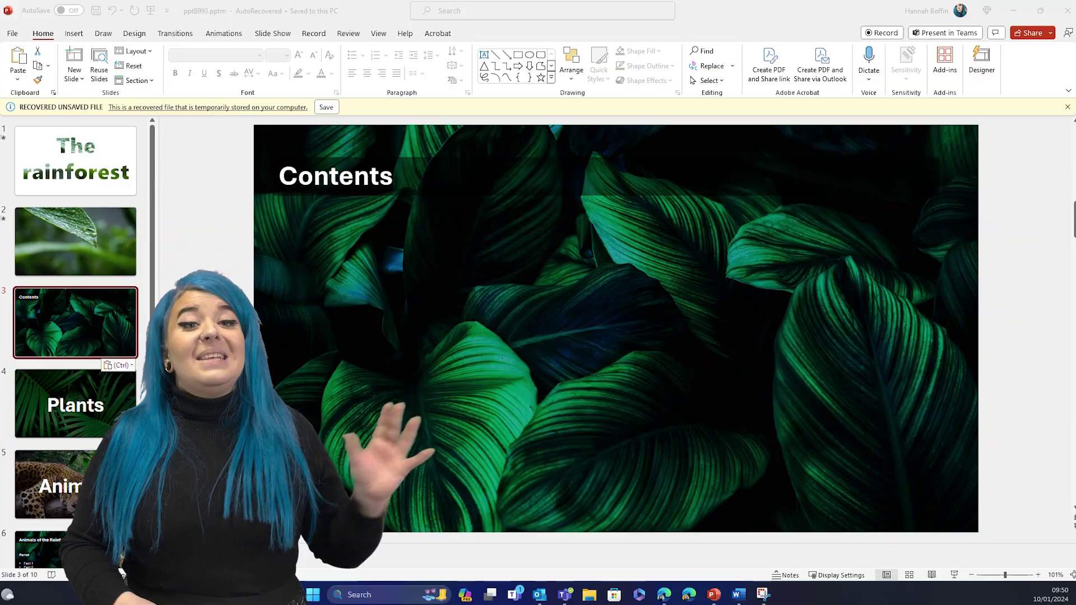
Add slide zooms for Plants, Animals, Human Uses and Deforestation onto the Contents slide.
scroll(133, 340, "down", 6)
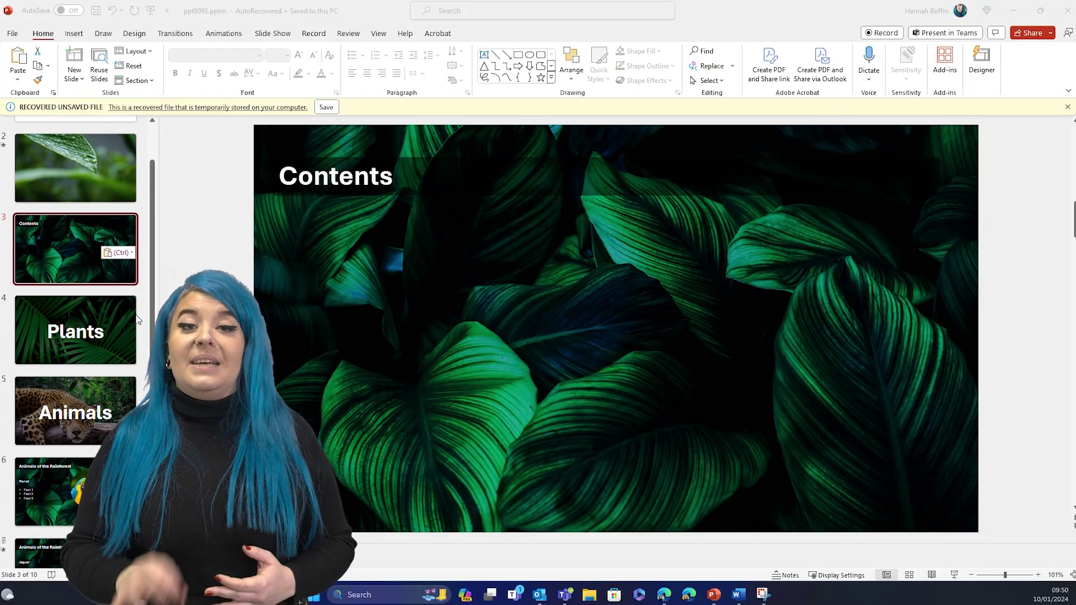
scroll(134, 340, "down", 1)
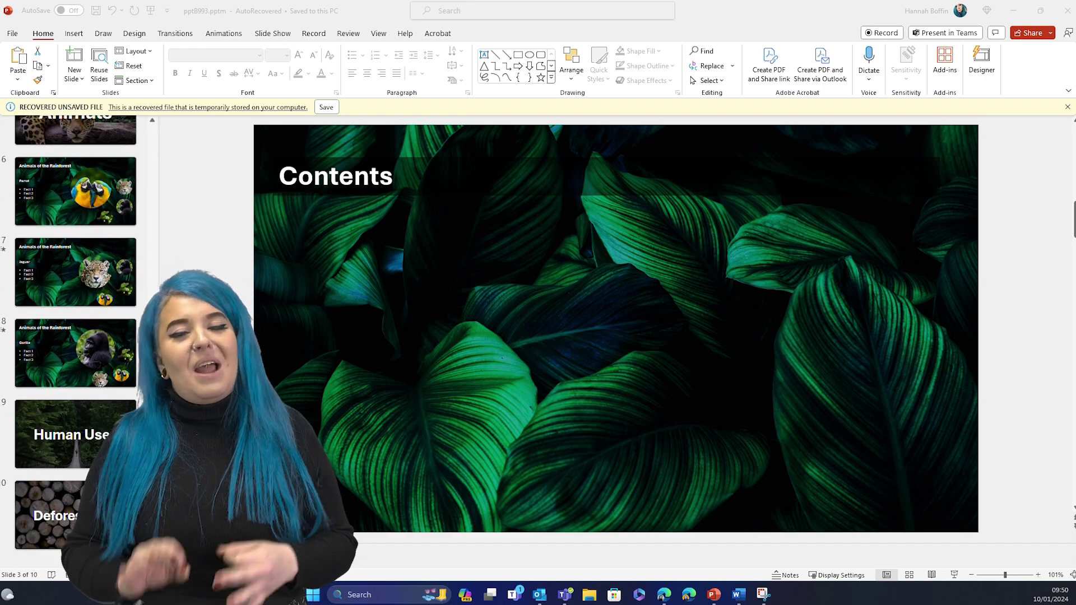
scroll(314, 318, "up", 2)
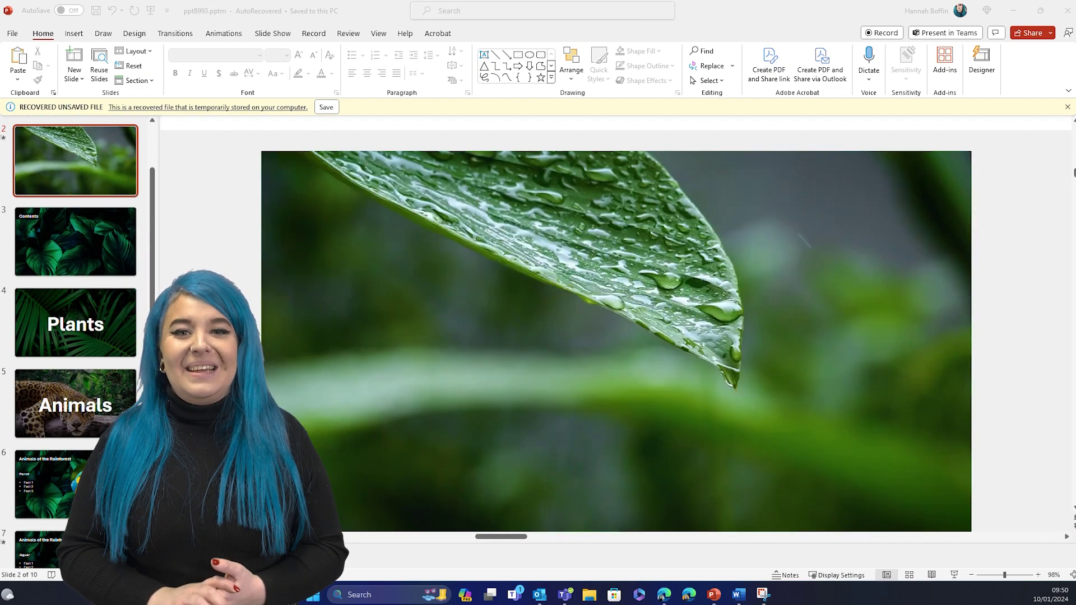
left_click(67, 263)
left_click_drag(75, 313, 423, 285)
left_click_drag(75, 403, 750, 287)
scroll(75, 337, "down", 5)
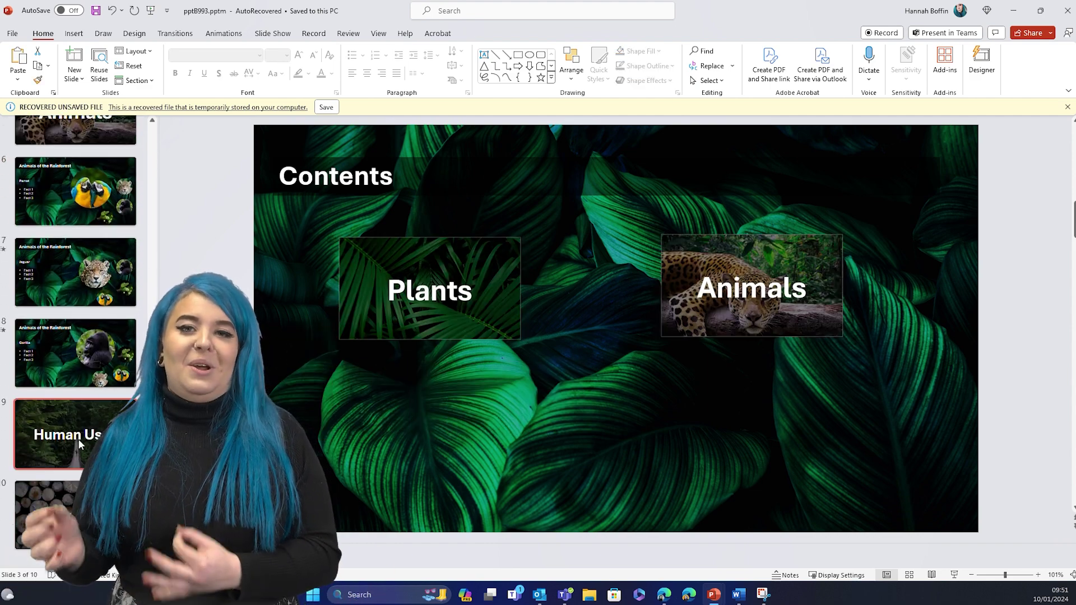
left_click_drag(75, 434, 420, 432)
left_click_drag(75, 515, 734, 434)
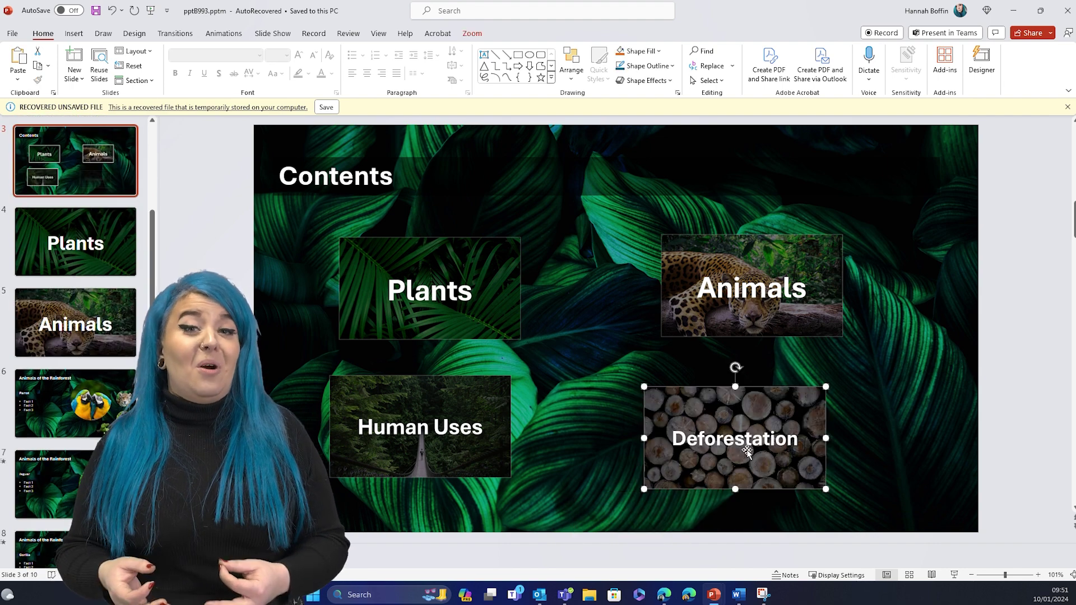
Line up the Animals, Plants and Human Uses zoom boxes, then show the Plants zoom's options.
left_click_drag(751, 269, 751, 280)
left_click_drag(437, 268, 442, 277)
left_click_drag(473, 413, 506, 423)
left_click(456, 307)
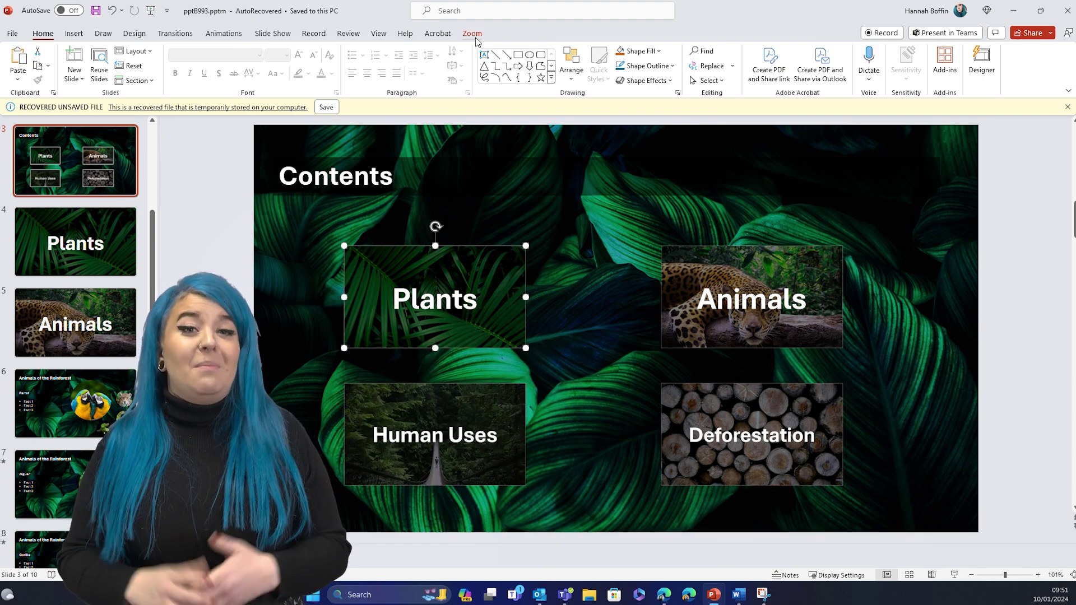
left_click(472, 33)
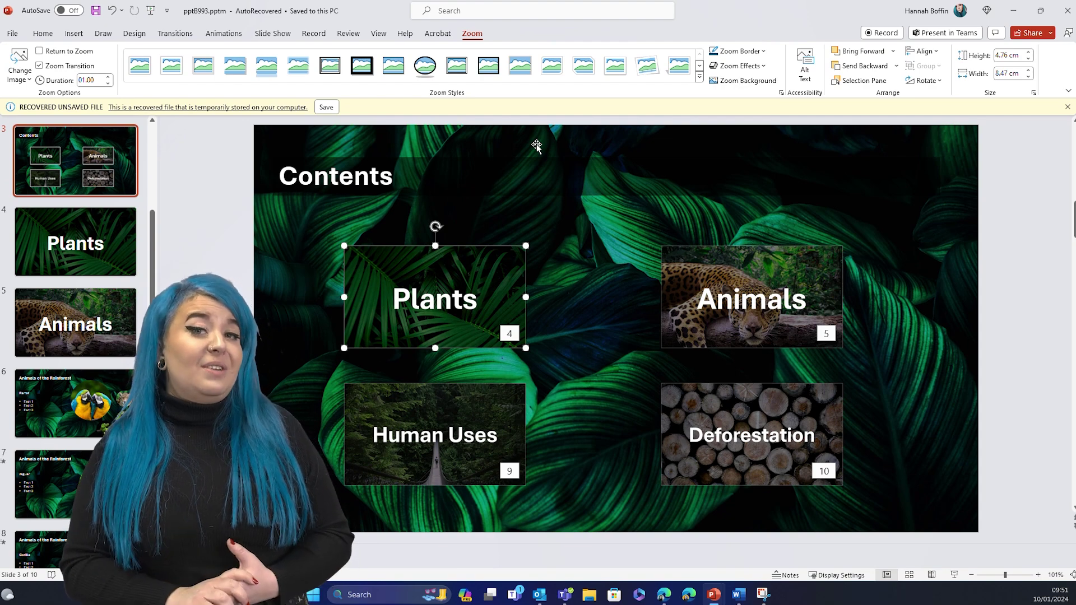
Run the show from Contents, follow the Plants zoom link and advance past Plants.
left_click(955, 576)
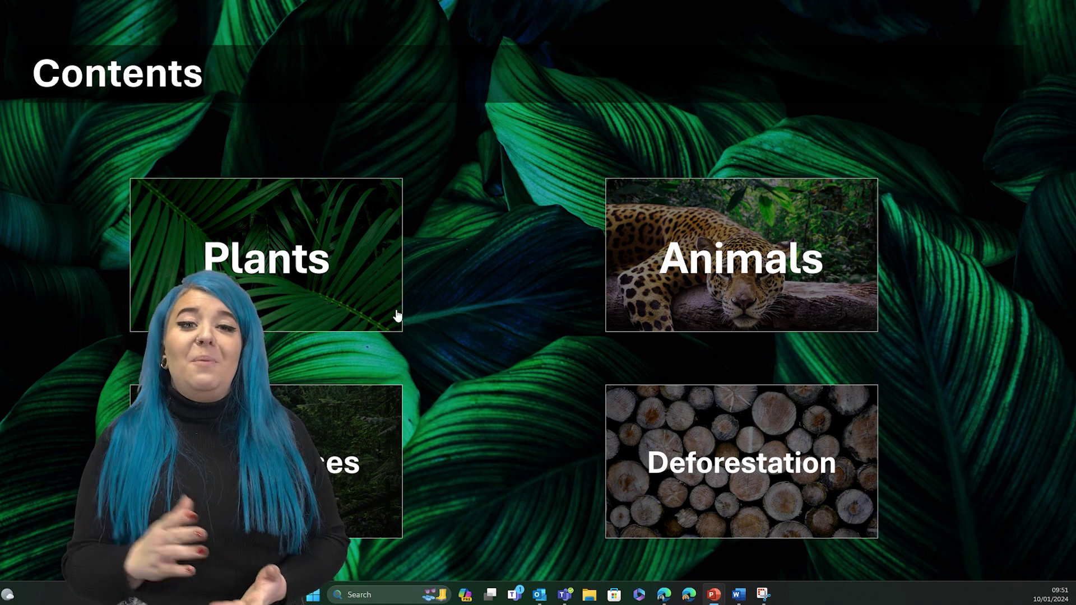
left_click(343, 284)
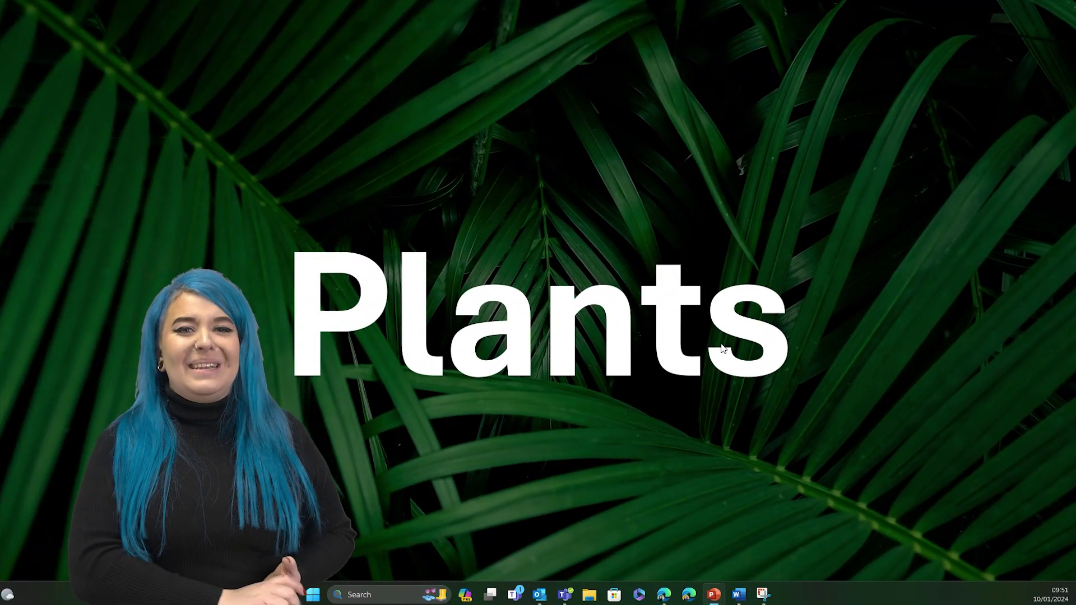
left_click(929, 341)
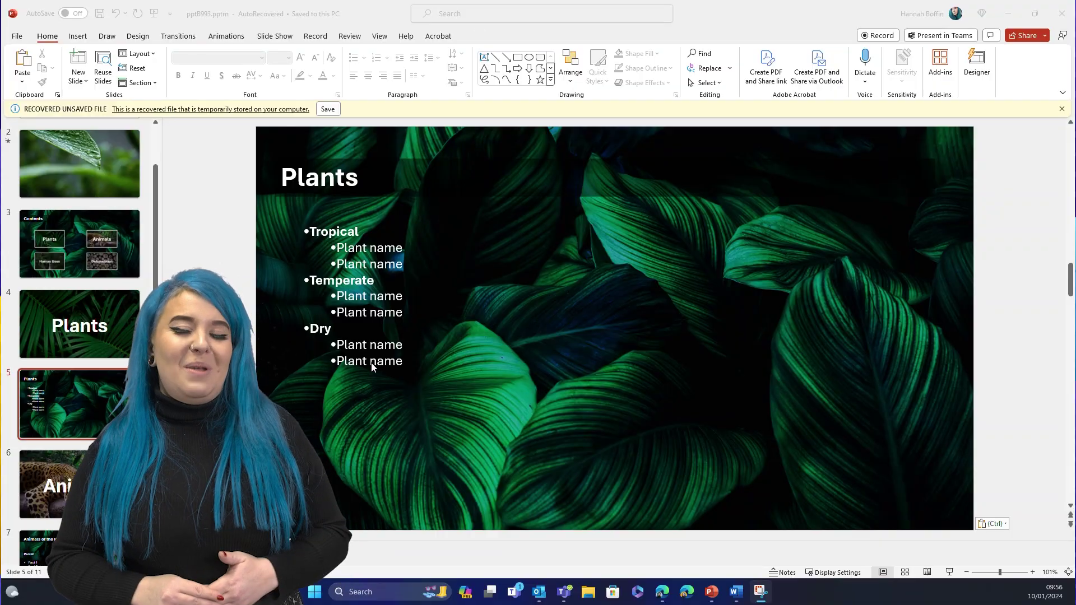
Convert the Plants bullet list into a Continuous Picture List SmartArt graphic.
left_click(376, 362)
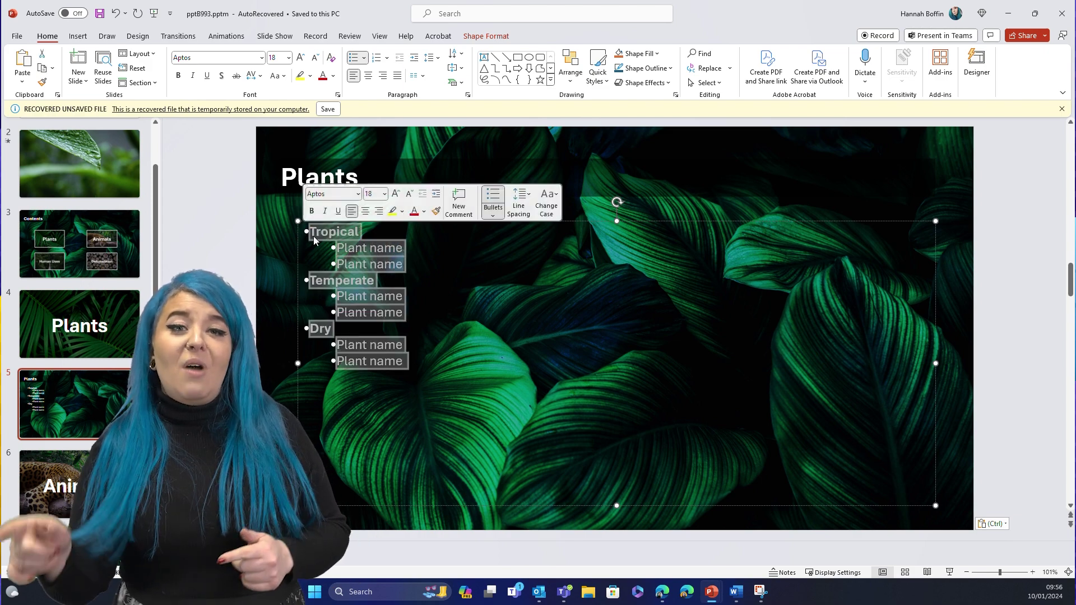
right_click(342, 237)
mouse_move(429, 413)
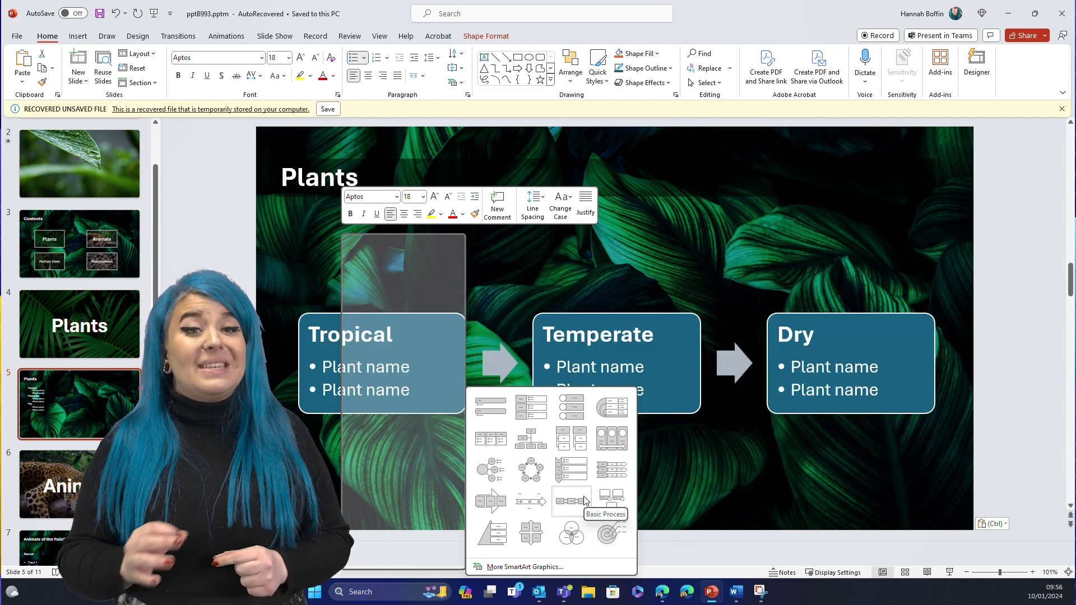
left_click(616, 444)
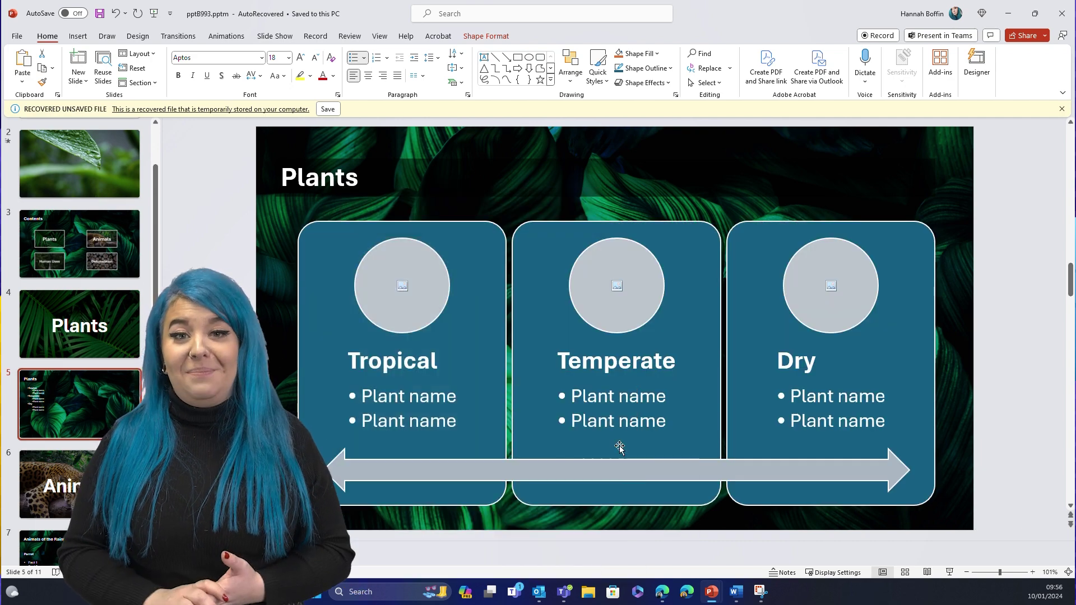
Apply a lighter SmartArt style and recolour it with the Accent 3 transparent gradient.
left_click(551, 73)
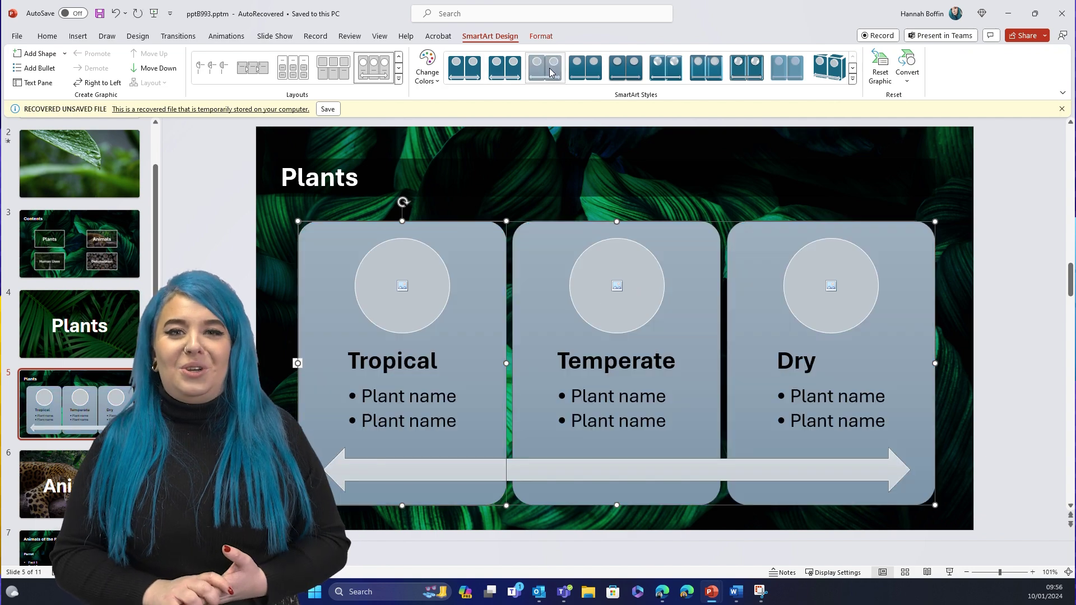
left_click(427, 67)
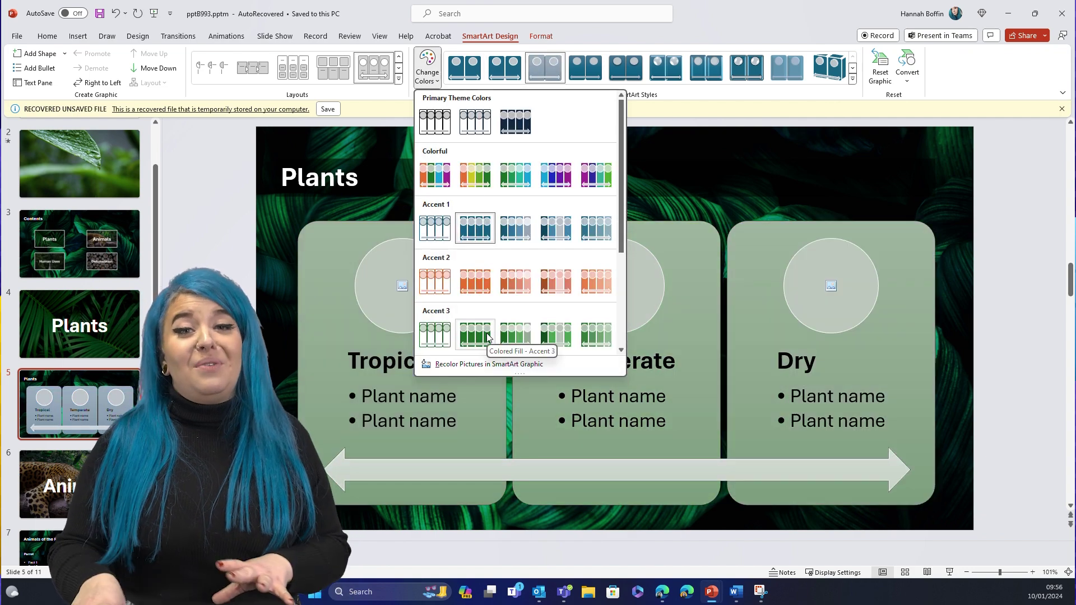
left_click(597, 335)
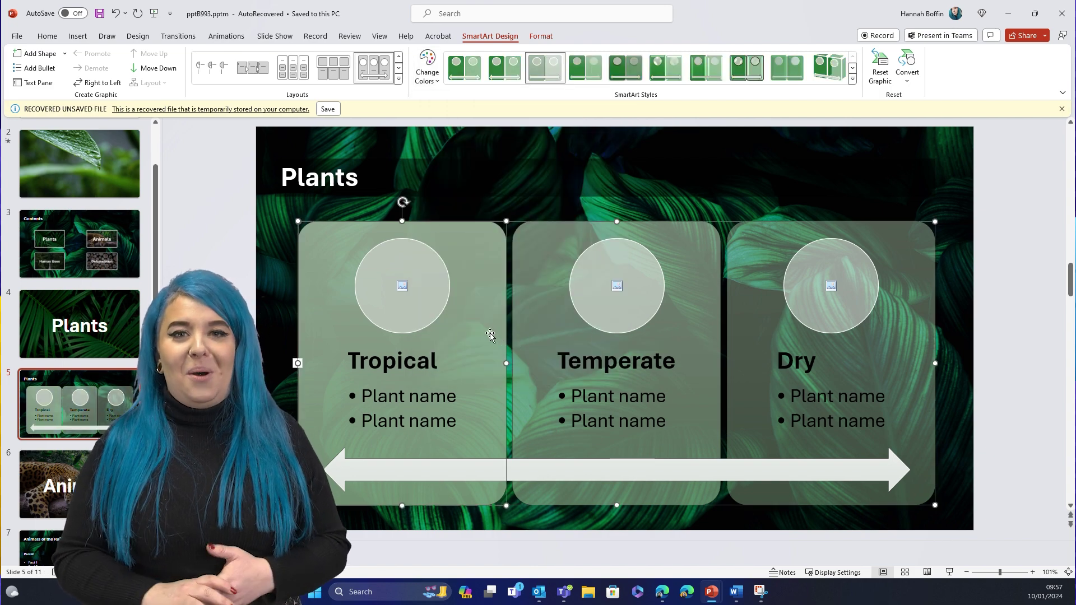